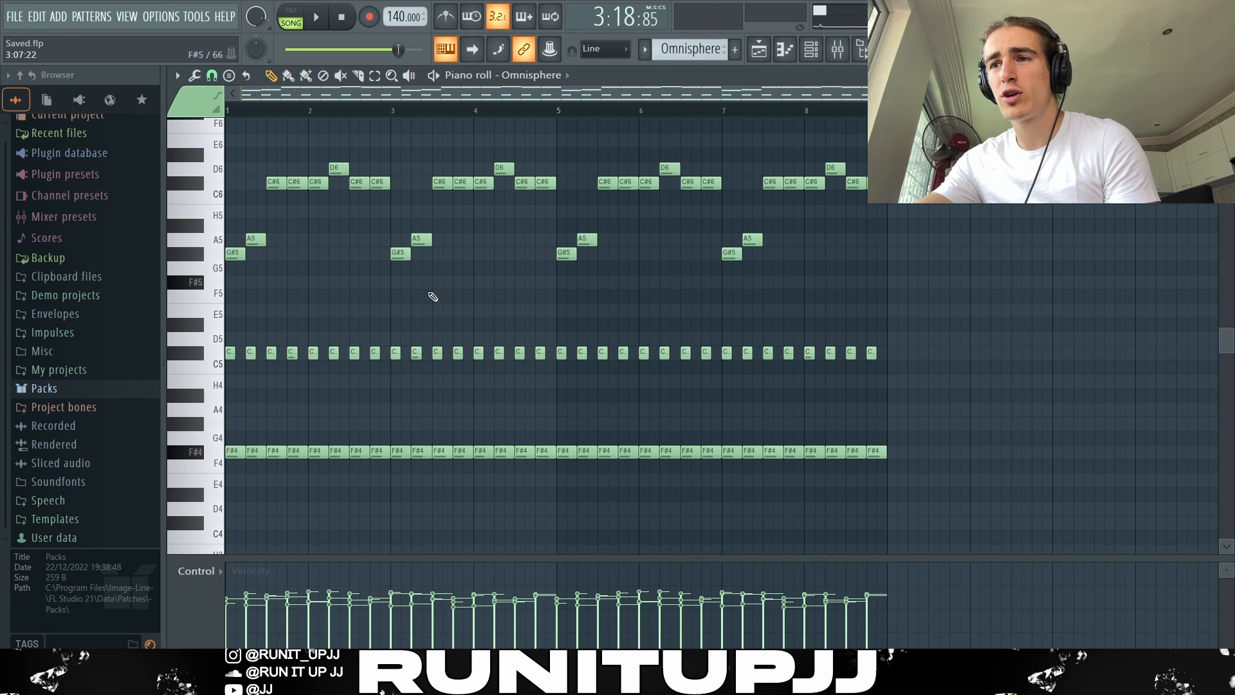
Step: Try the first G#5 and A5 notes of the Omnisphere melody one octave lower and move them back up
left_click_drag(329, 292, 240, 249)
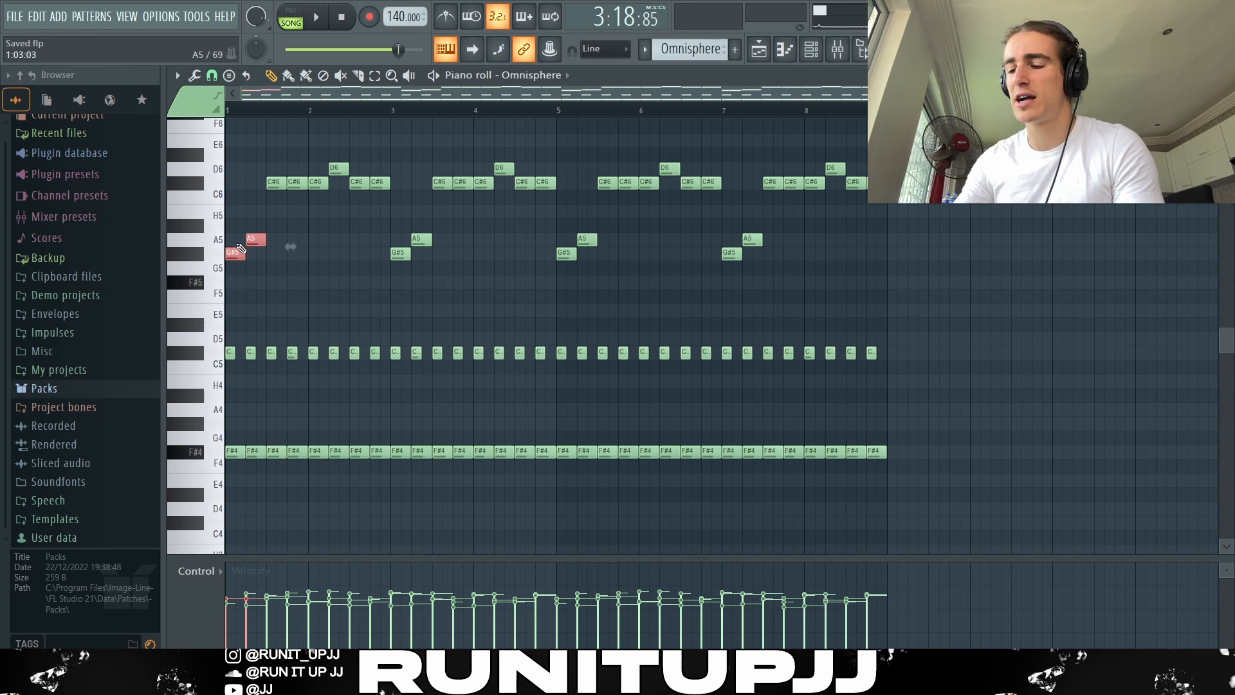
key("ctrl+Down")
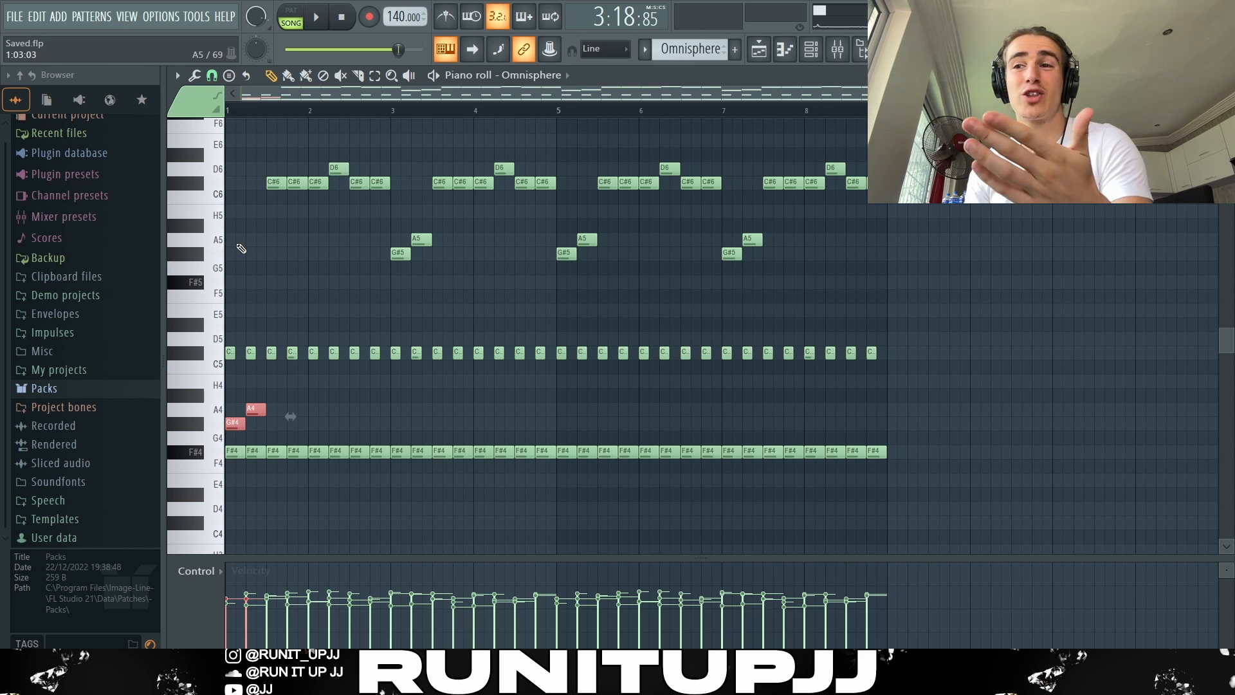
key("ctrl+Up")
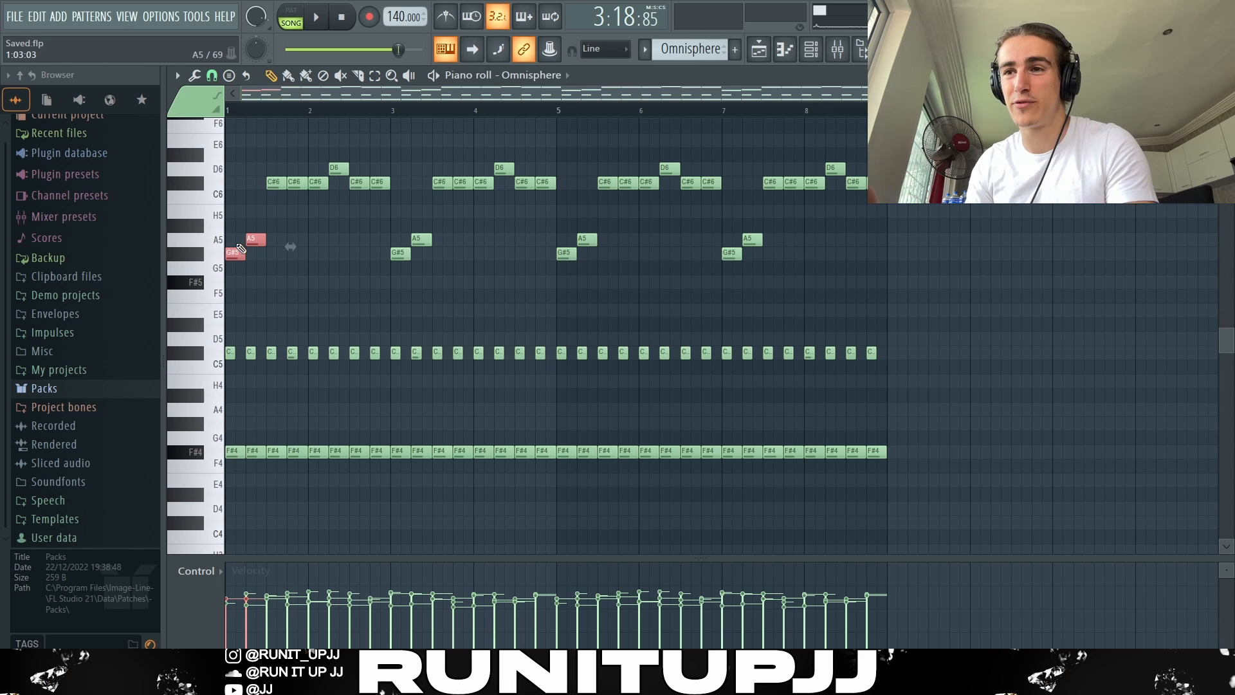
Step: Preview randomized note levels on the Omnisphere melody, discard them, and play the melody
left_click(254, 137)
left_click_drag(263, 148, 435, 278)
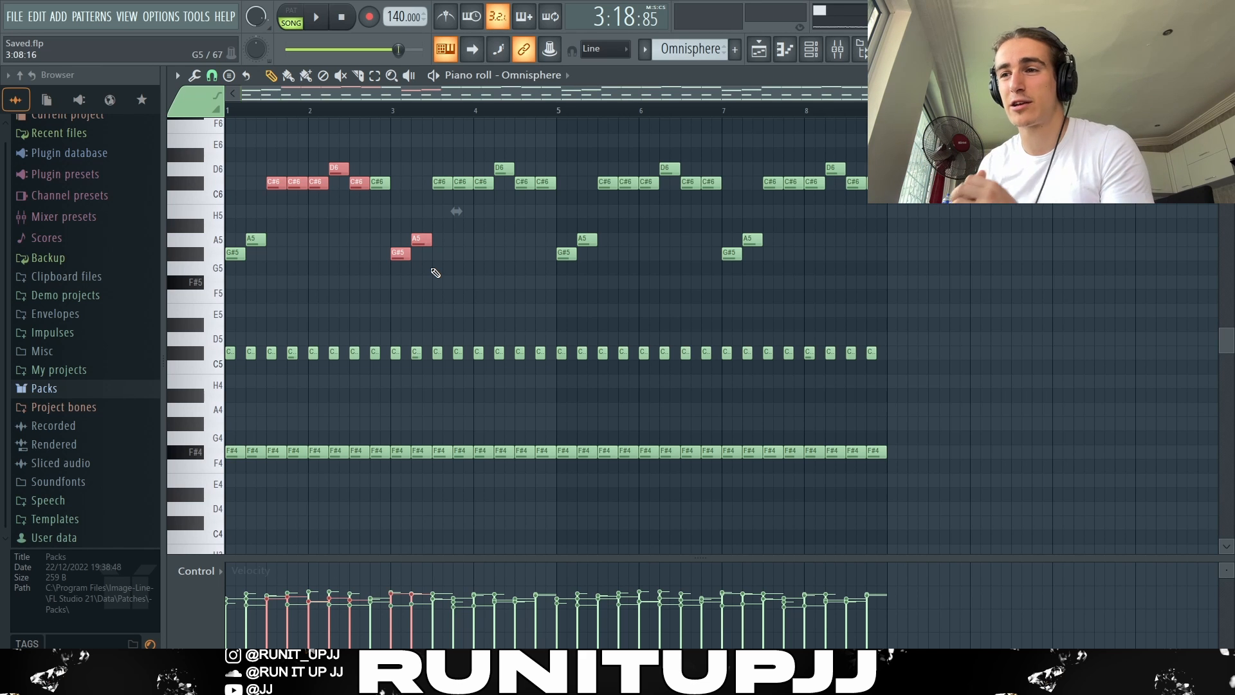
left_click(435, 272)
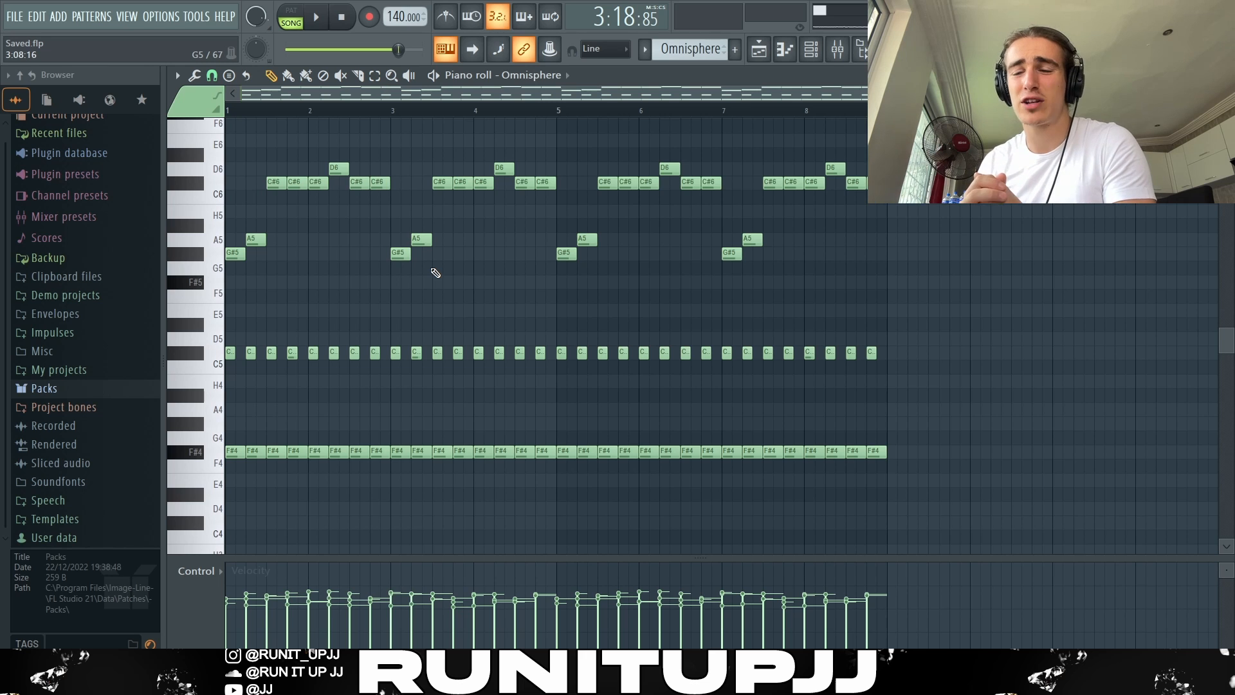
key("alt+r")
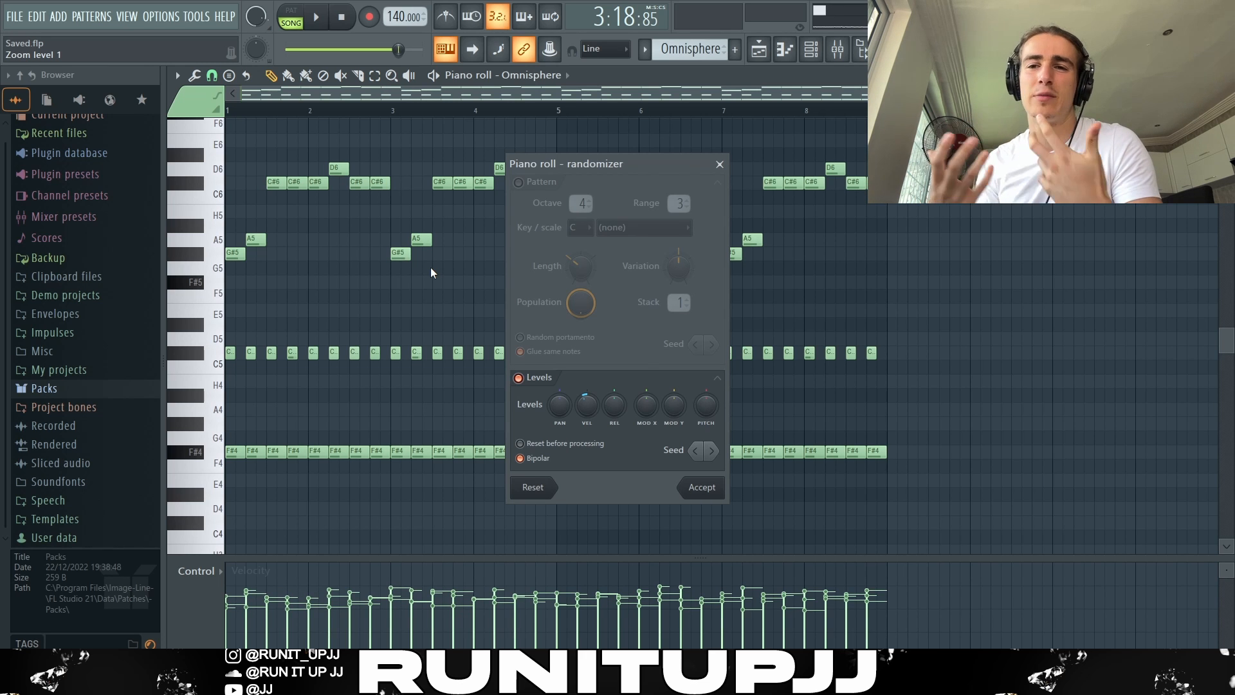
key("Escape")
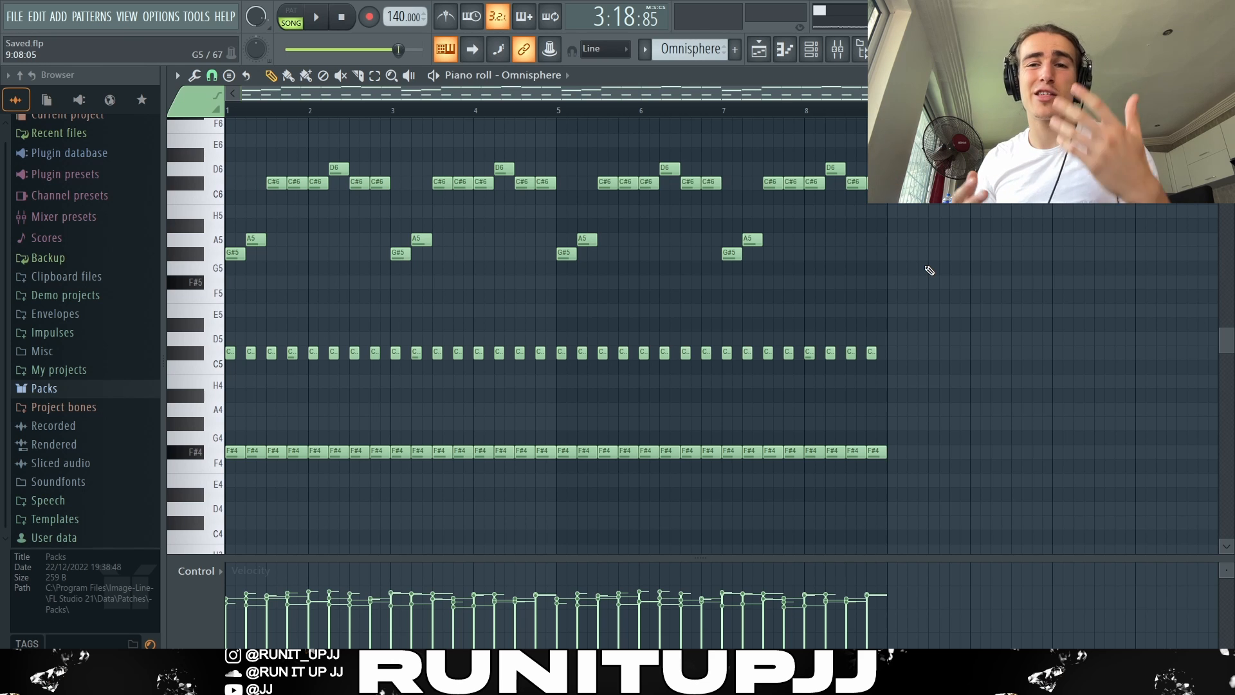
key("space")
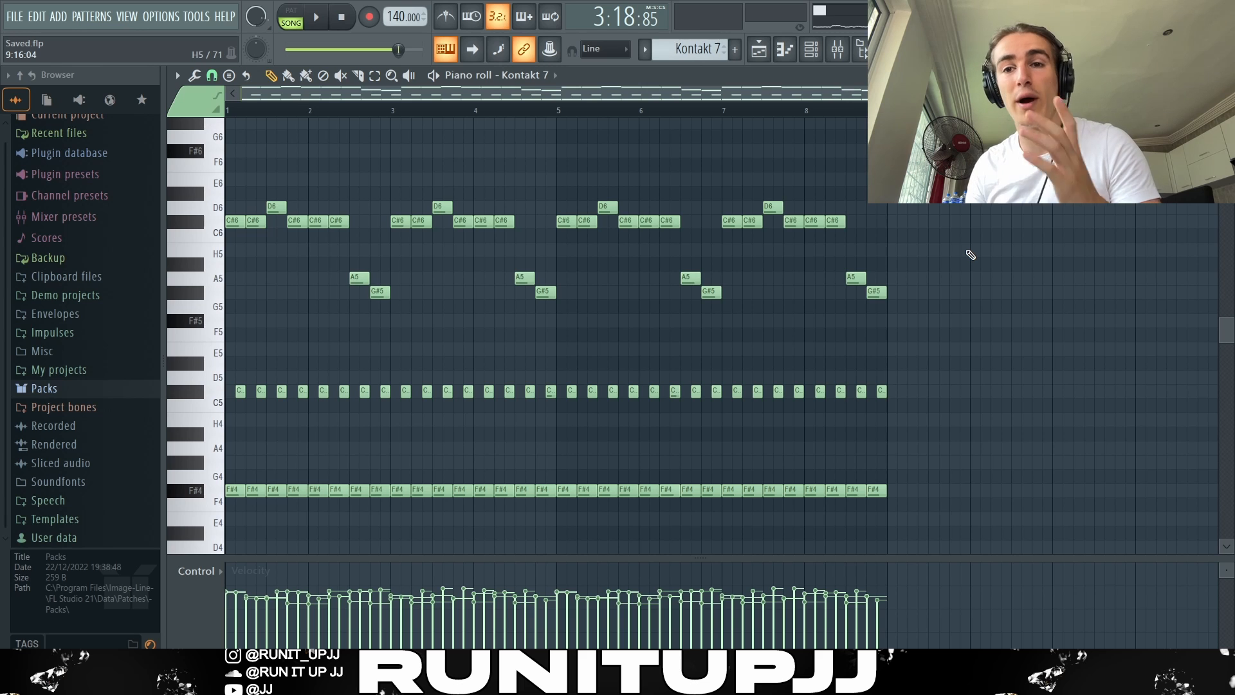
Step: Quick render the Kontakt 7 pattern as an audio clip and reverse the resulting clip
key("alt+y")
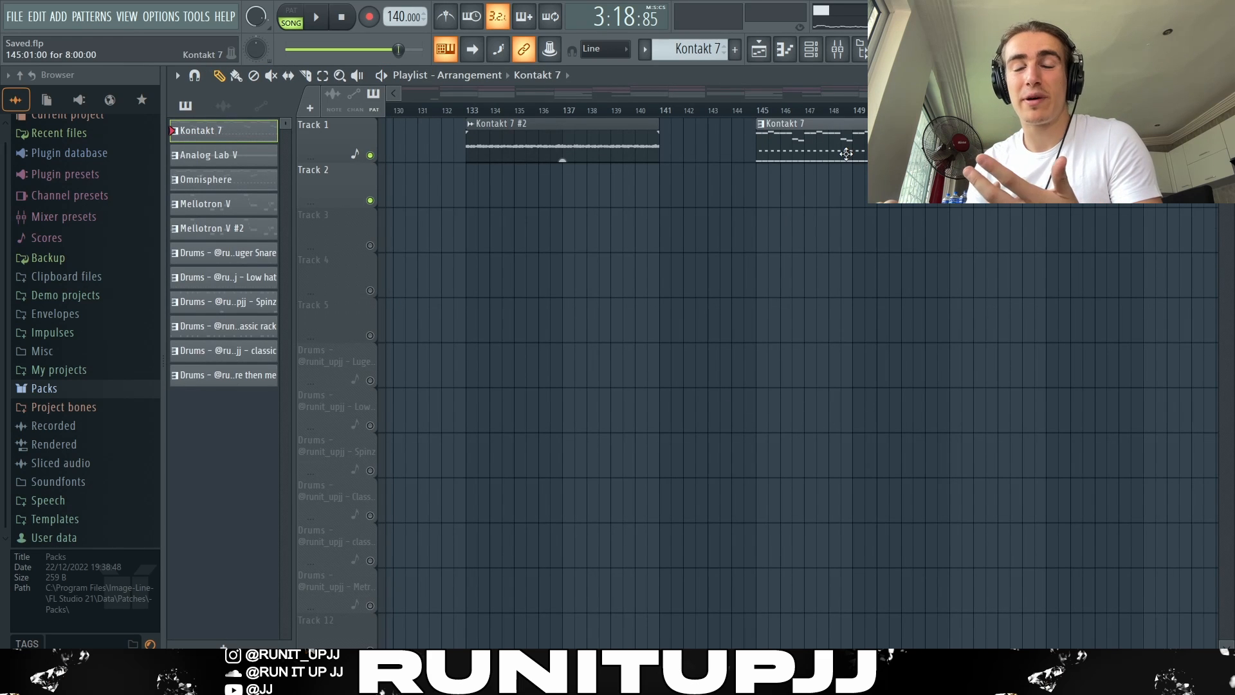
right_click(210, 132)
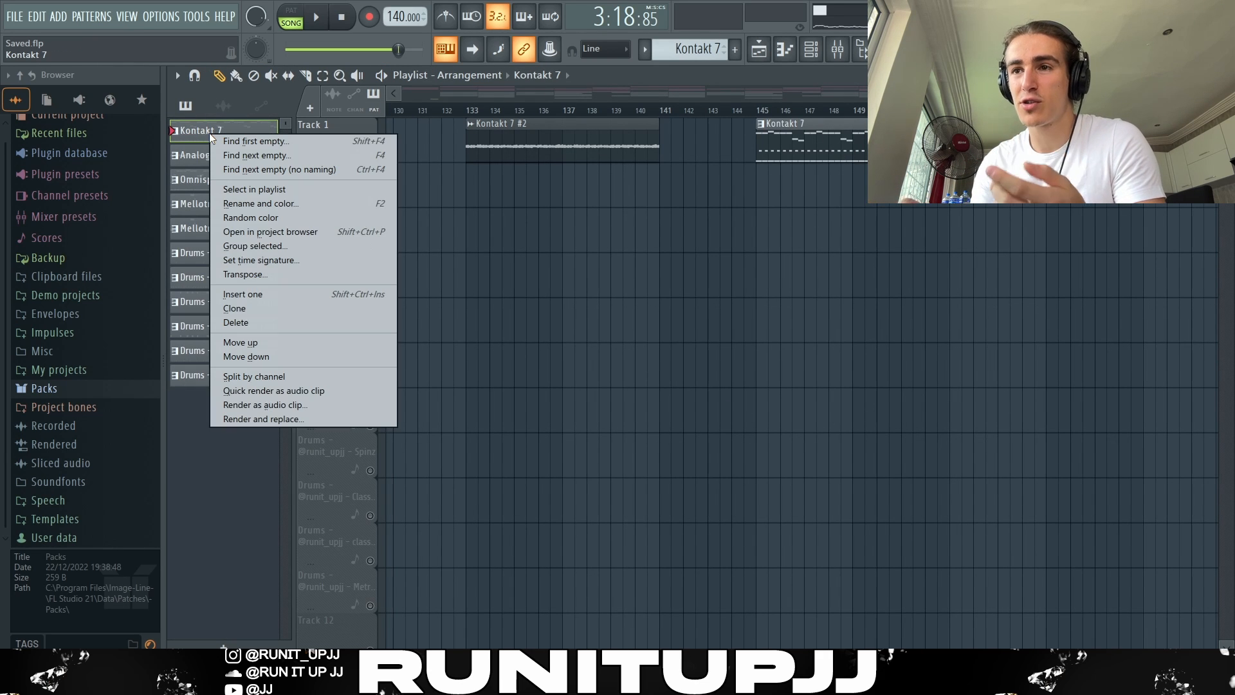
left_click(298, 389)
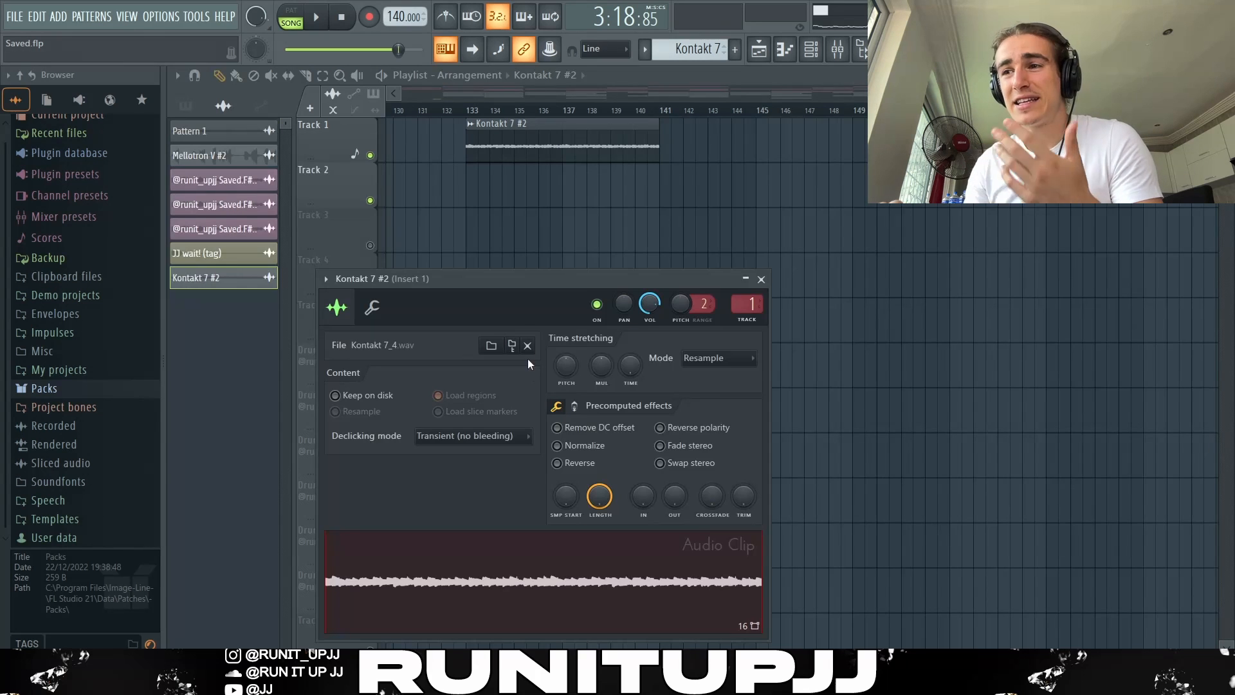
left_click_drag(517, 284, 361, 110)
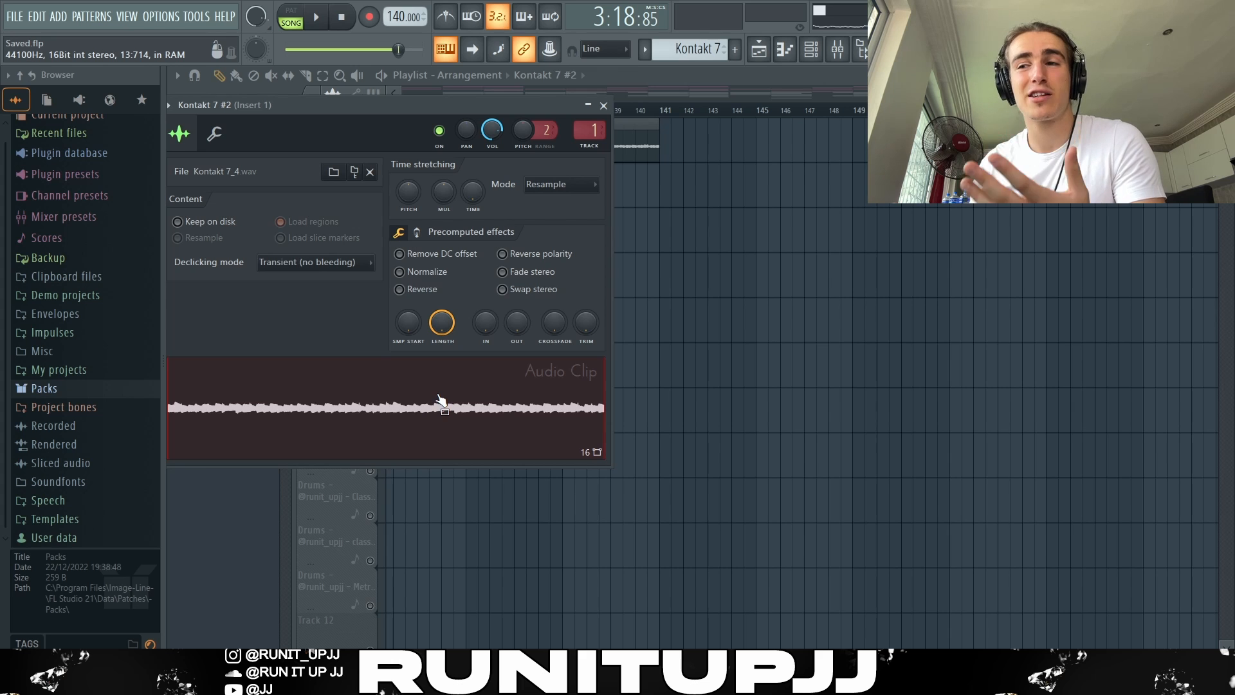
left_click(400, 291)
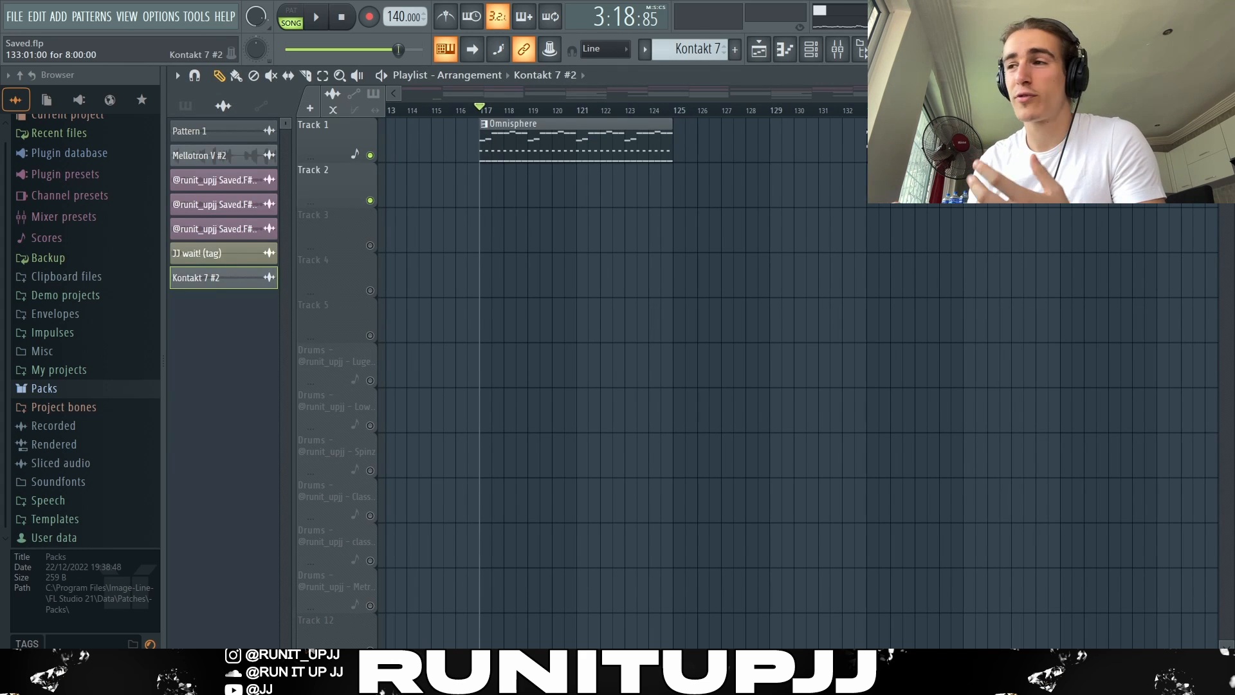
Step: Place the Kontakt 7 #2 audio clip on Track 2 at bar 117, beneath the Omnisphere pattern, and play both together
left_click_drag(695, 245, 527, 175)
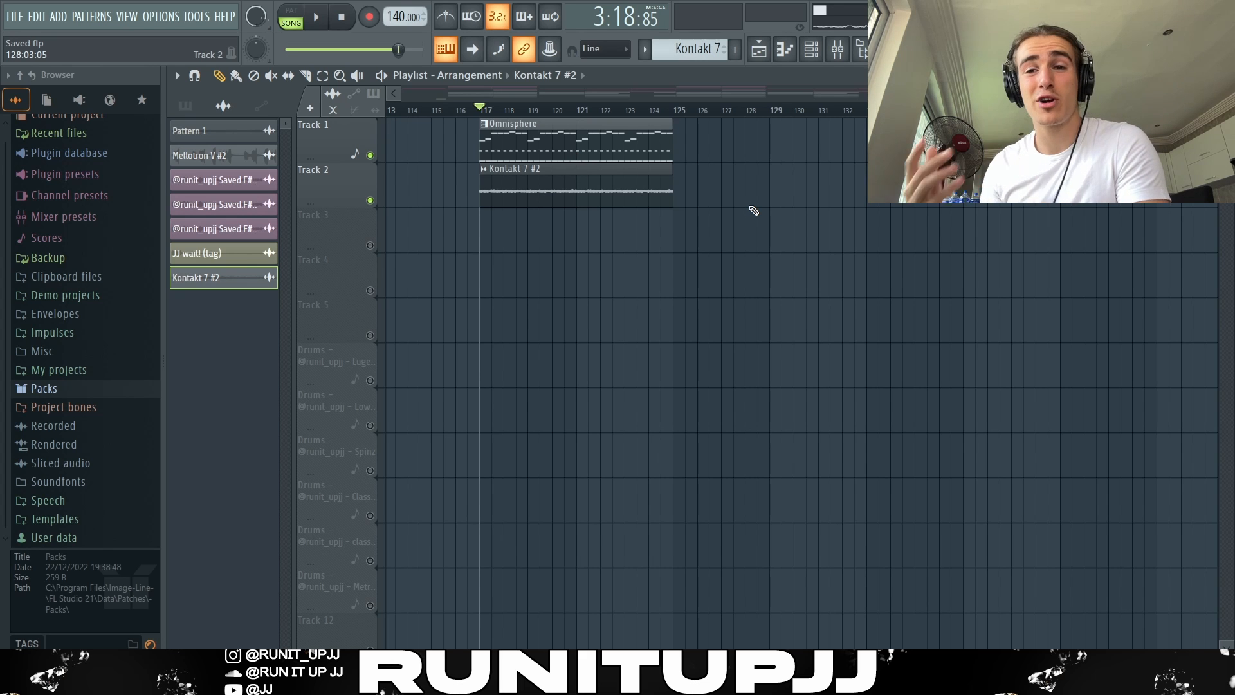
key("space")
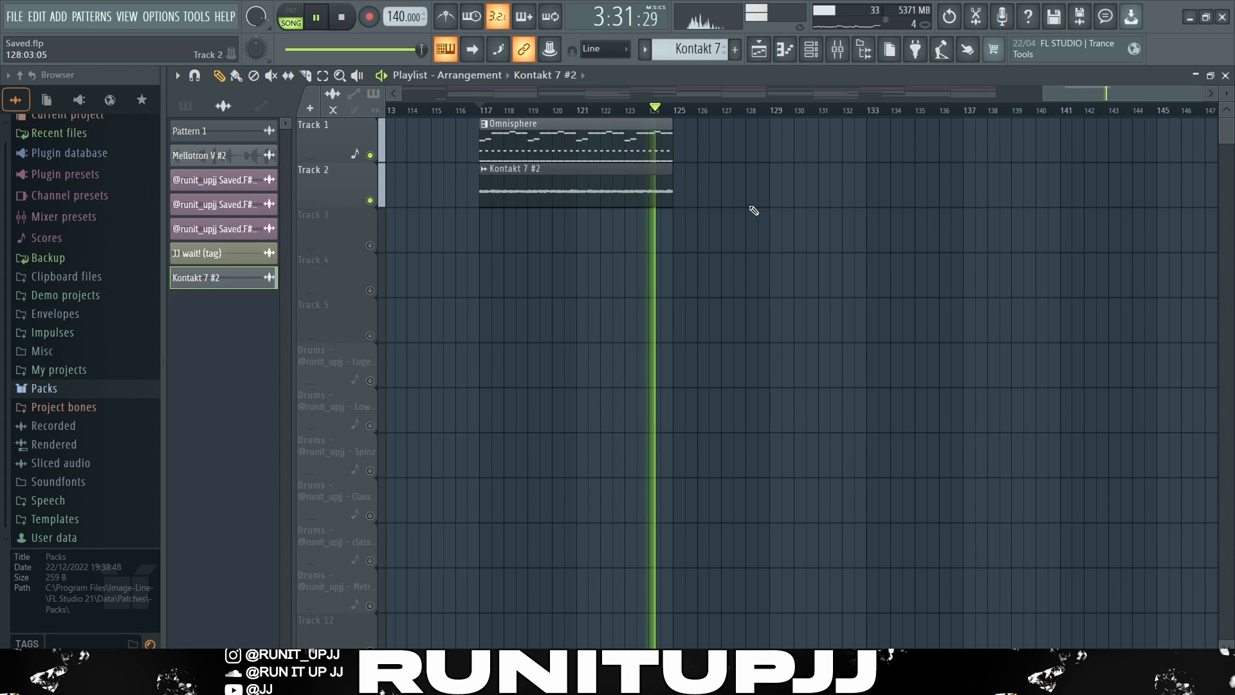
key("space")
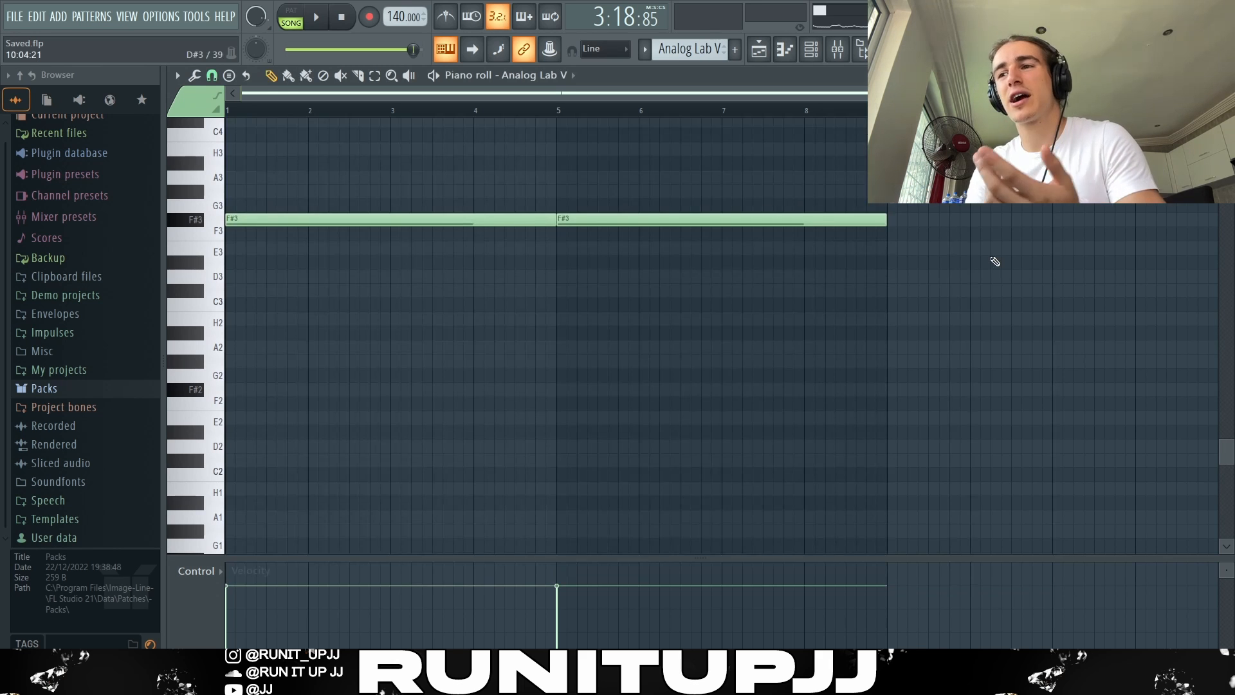
Step: Examine the sustained Analog Lab V bass notes in the piano roll and play them with the other layers
scroll(995, 261, "up", 3)
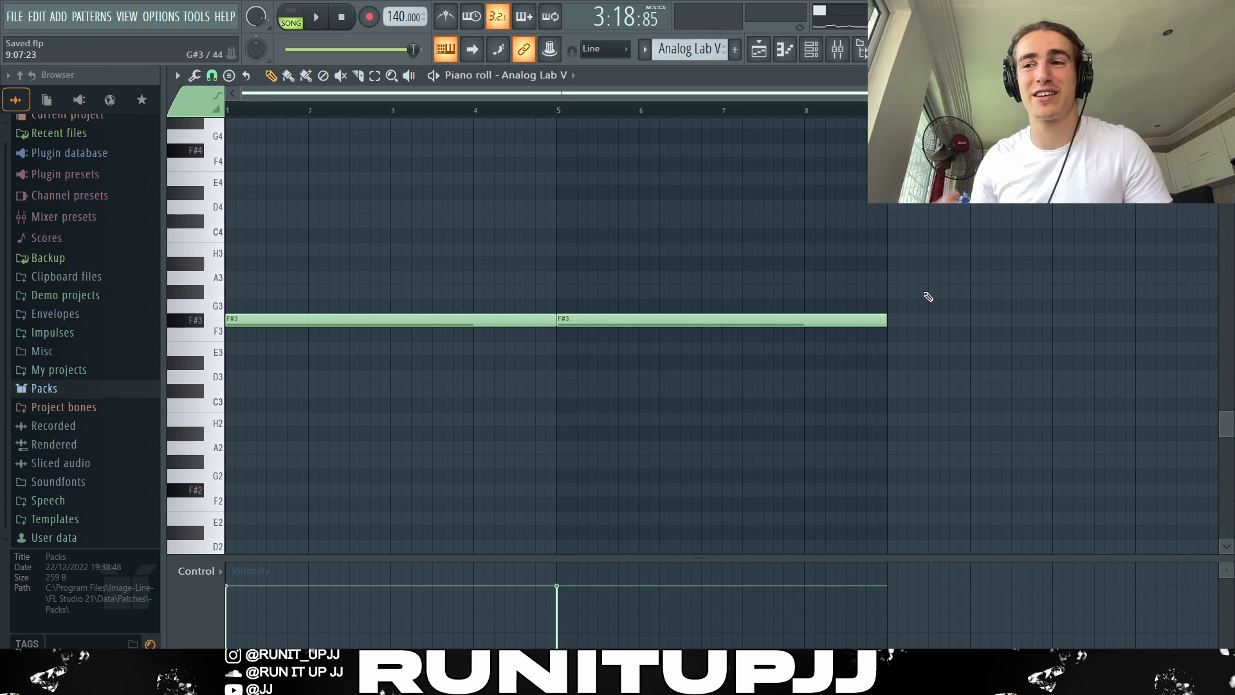
key("space")
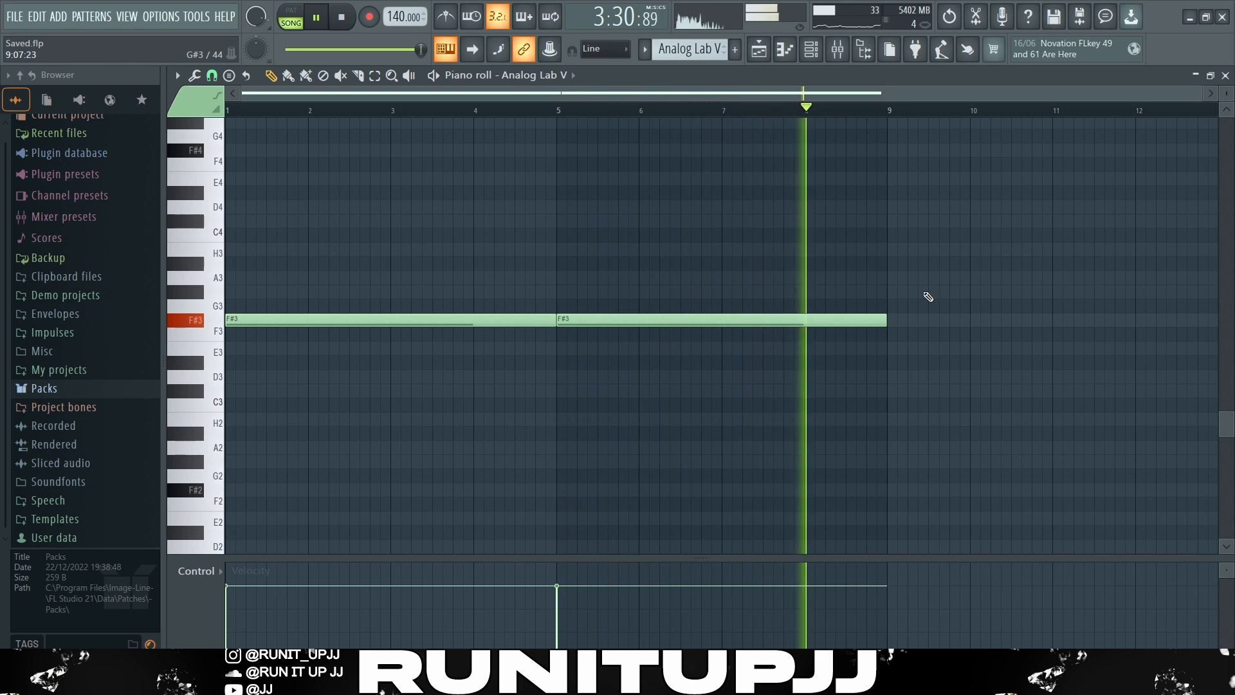
key("space")
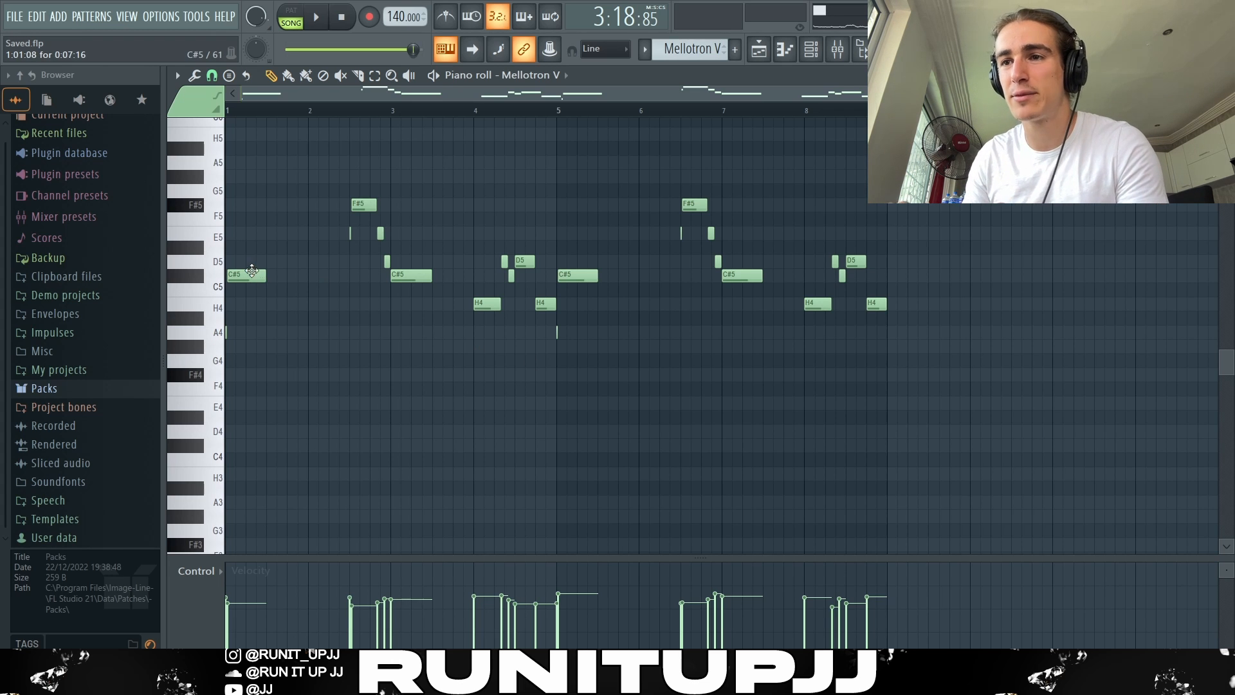
Step: Select the upper row of Mellotron V notes, clear the selection, and preview randomized note levels without applying them
left_click_drag(252, 281, 885, 267)
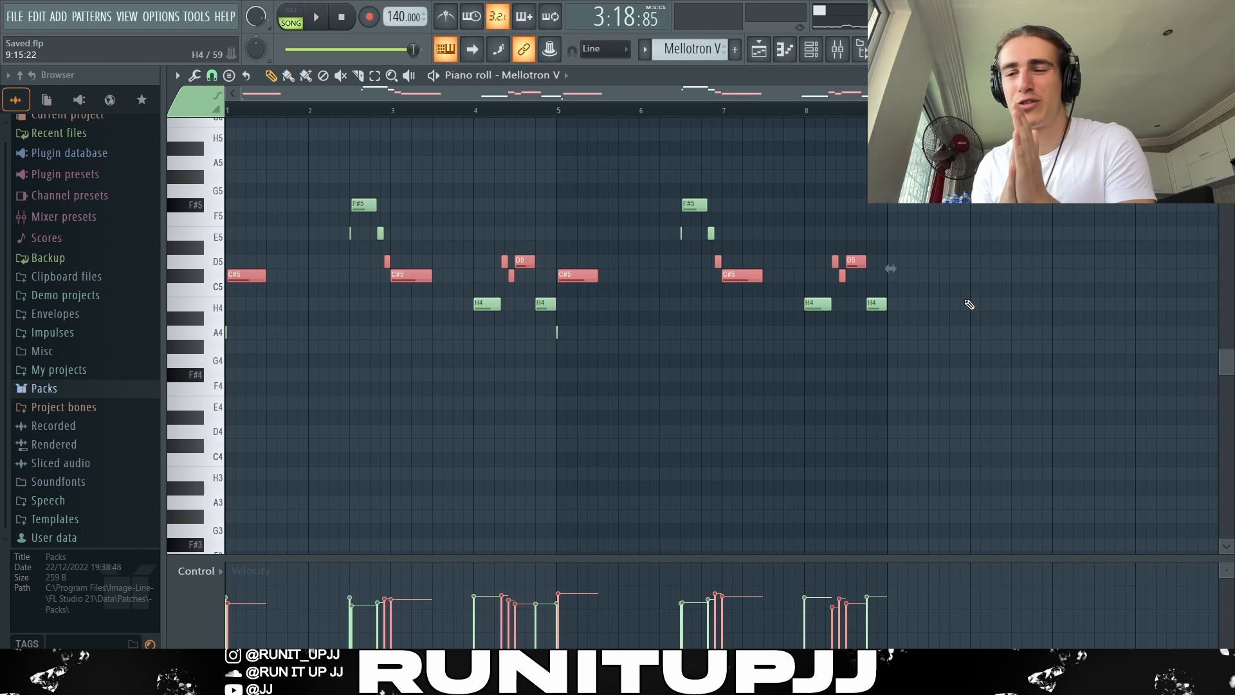
key("ctrl+d")
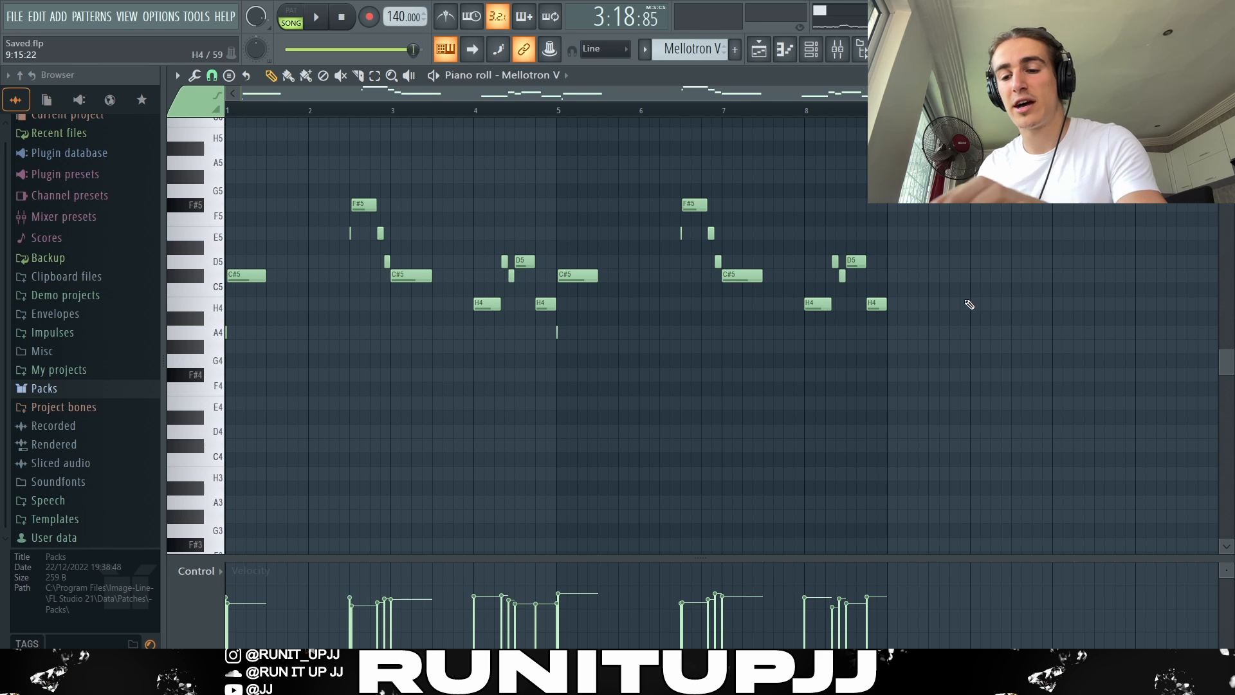
key("alt+r")
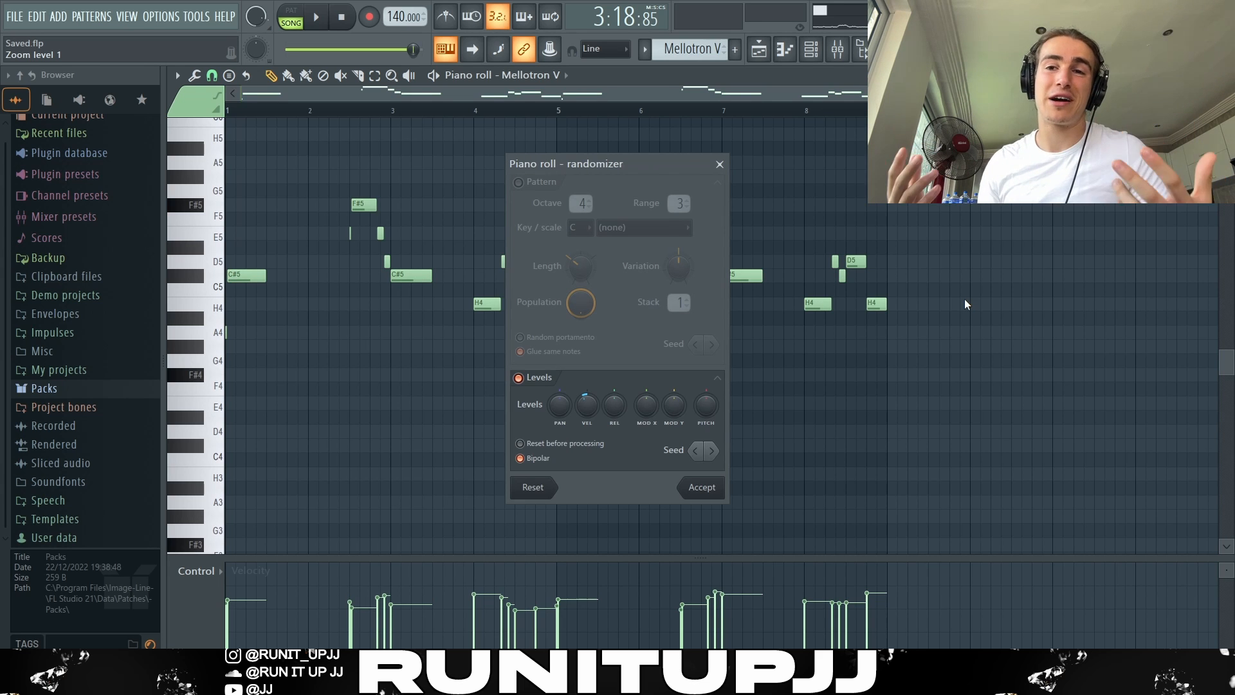
key("Escape")
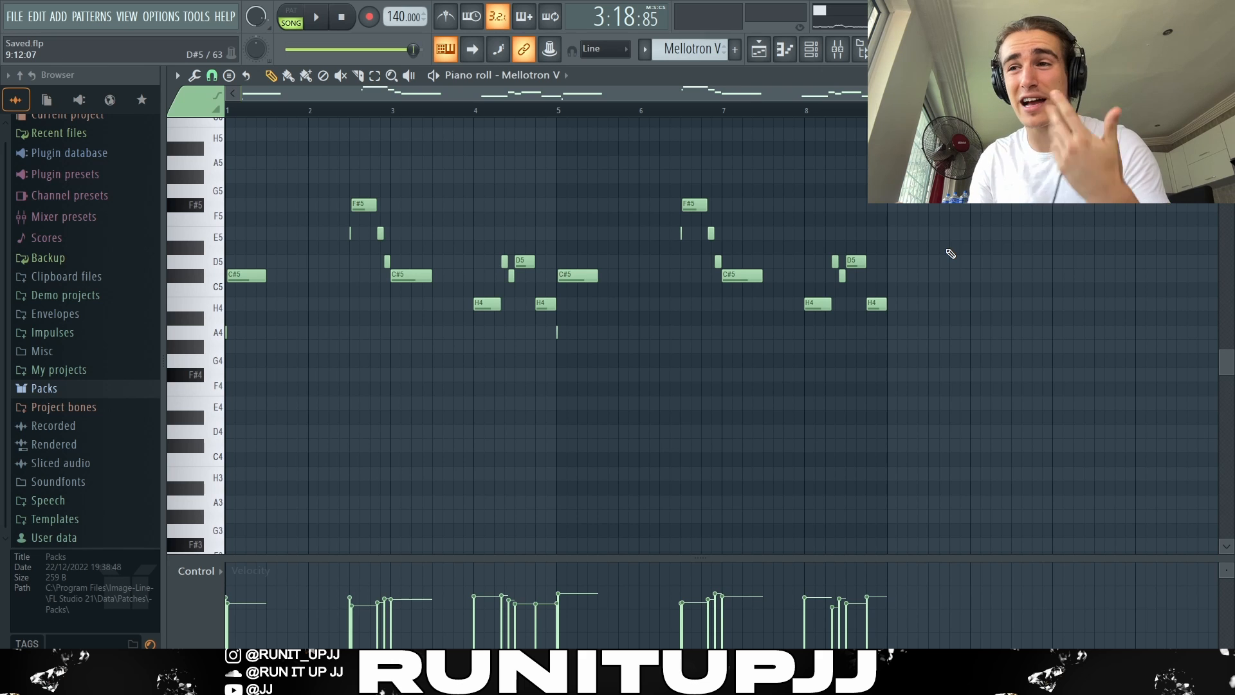
Step: Set the Mellotron V piano roll's grid snap to 1/3 beat, inspect the melody's notes, and play the arrangement
left_click(212, 76)
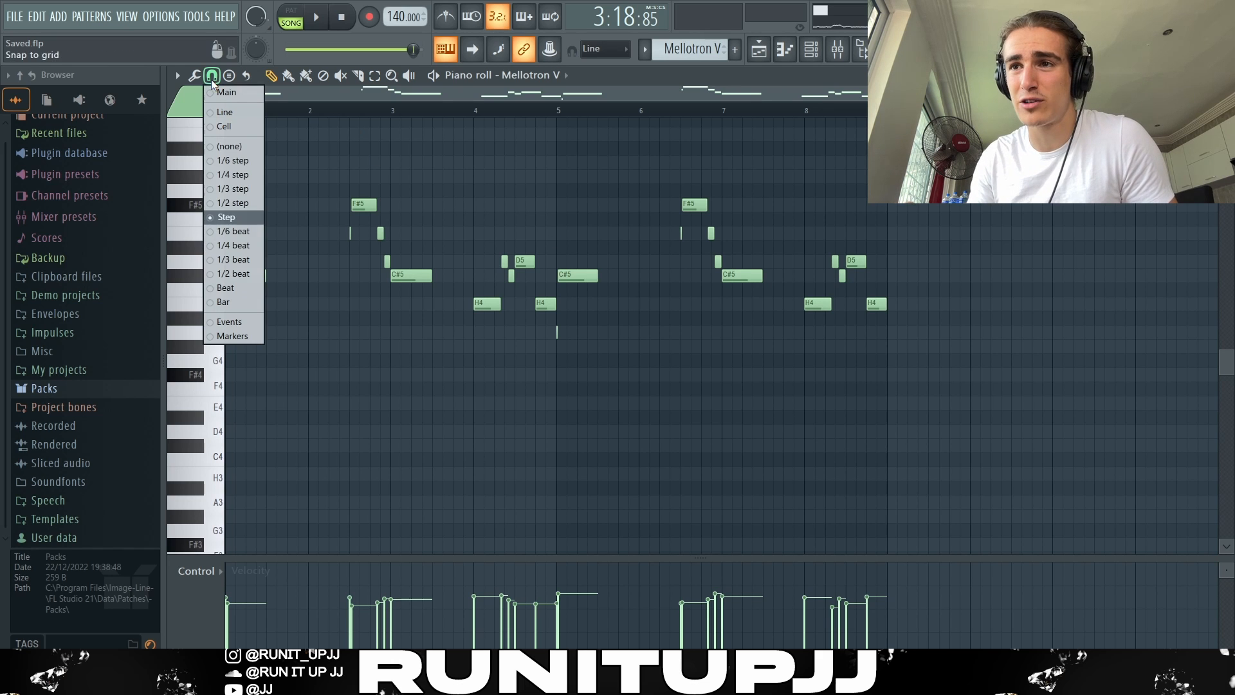
left_click(226, 260)
scroll(409, 336, "up", 6)
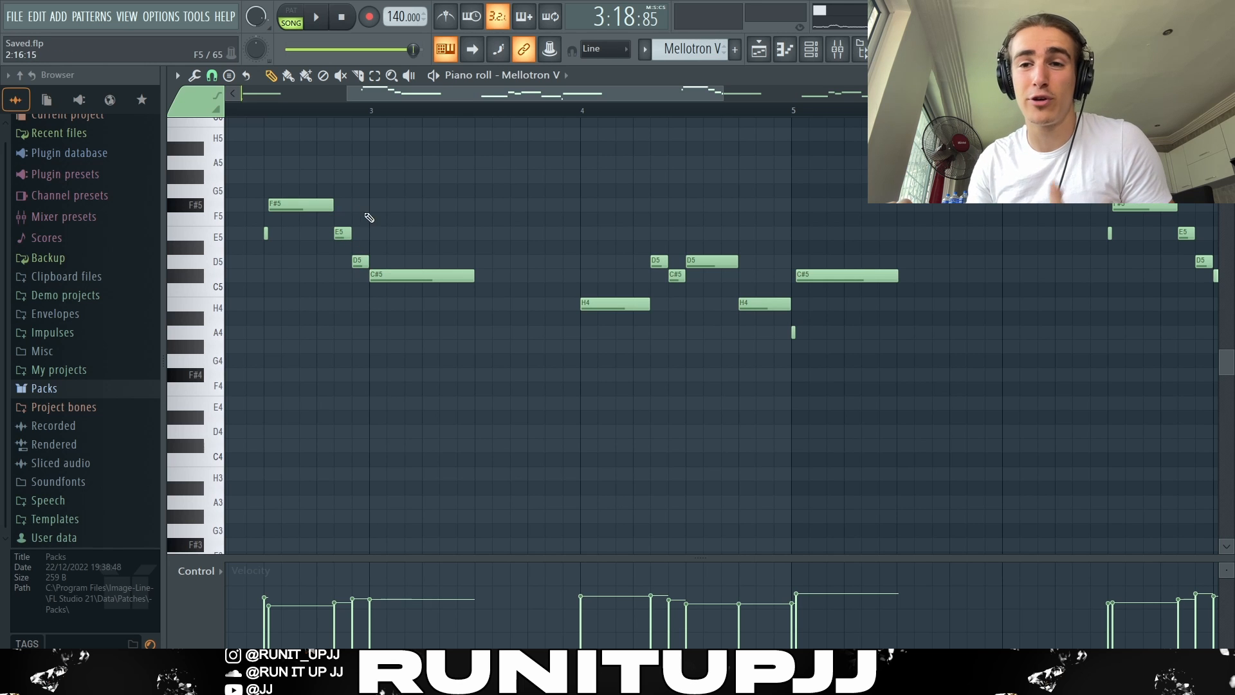
scroll(466, 235, "down", 5)
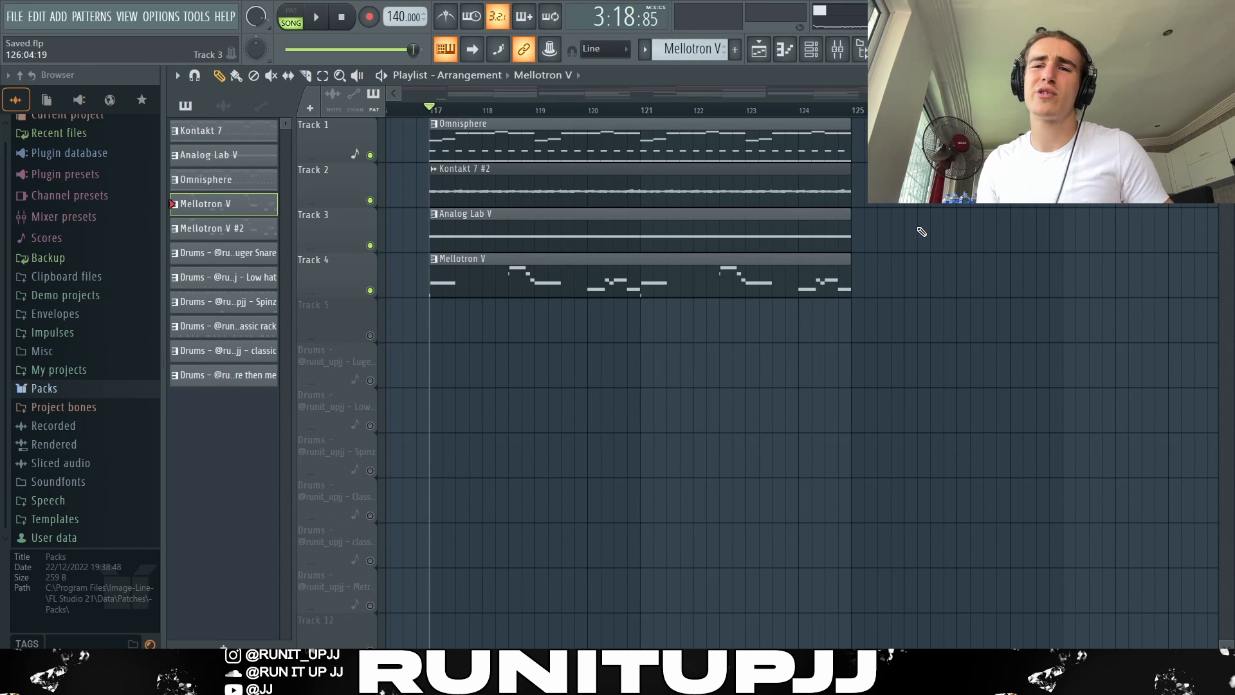
key("space")
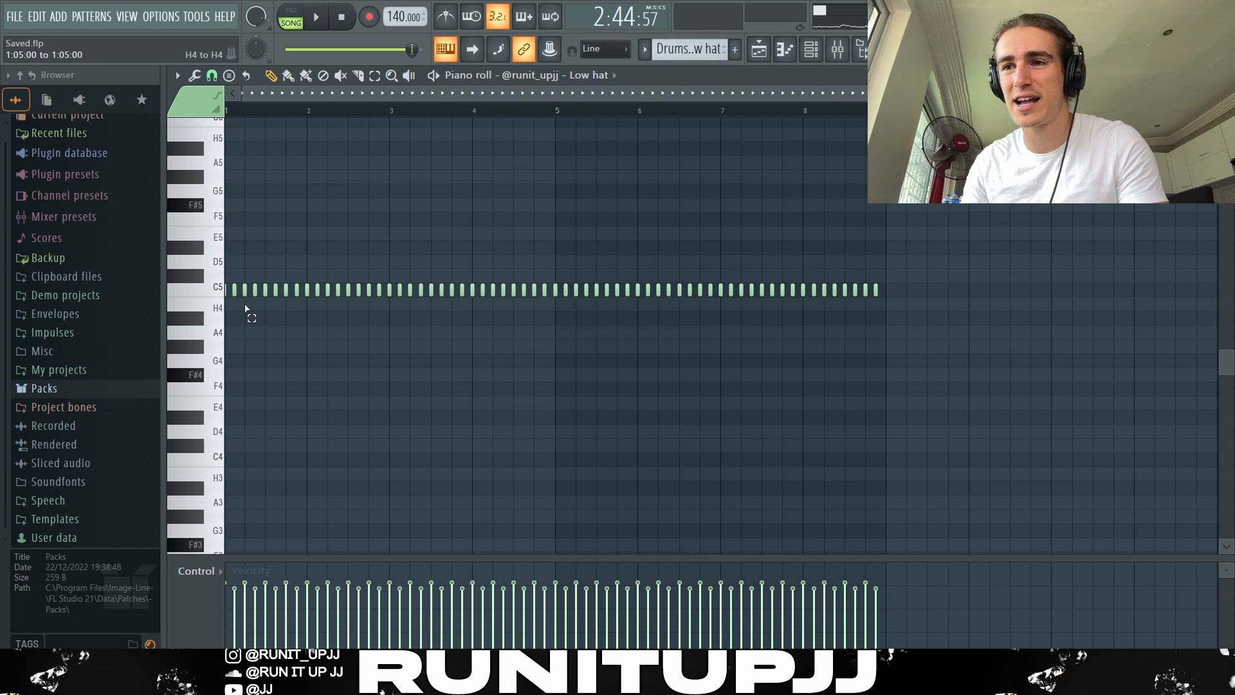
Step: Delete all Low hat notes except the first two, and duplicate that one-beat section until it fills eight bars
left_click_drag(246, 312, 191, 283)
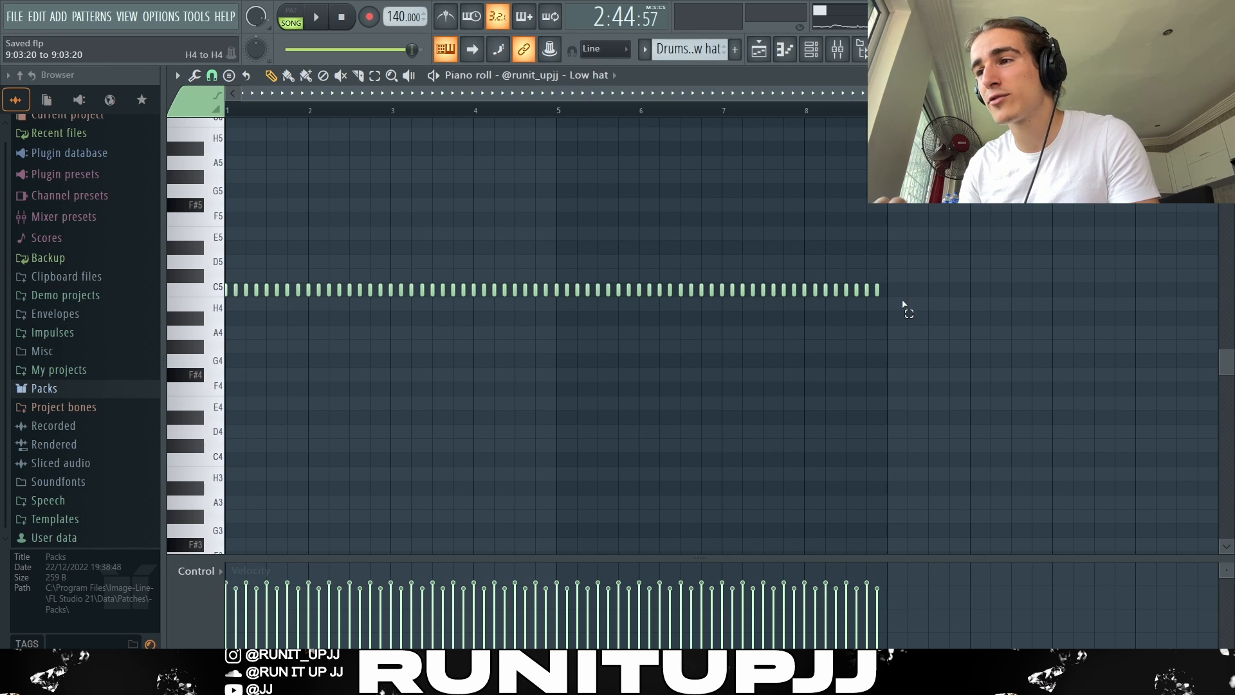
left_click_drag(901, 309, 245, 206)
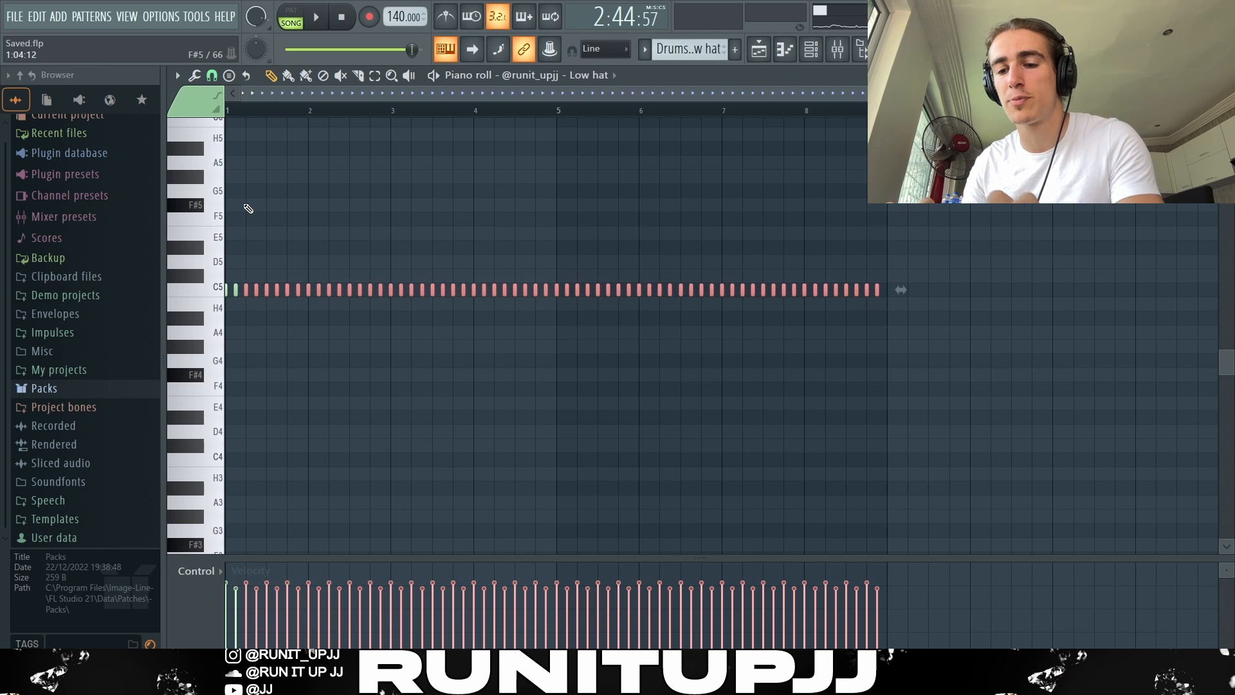
key("Delete")
left_click_drag(243, 309, 233, 274)
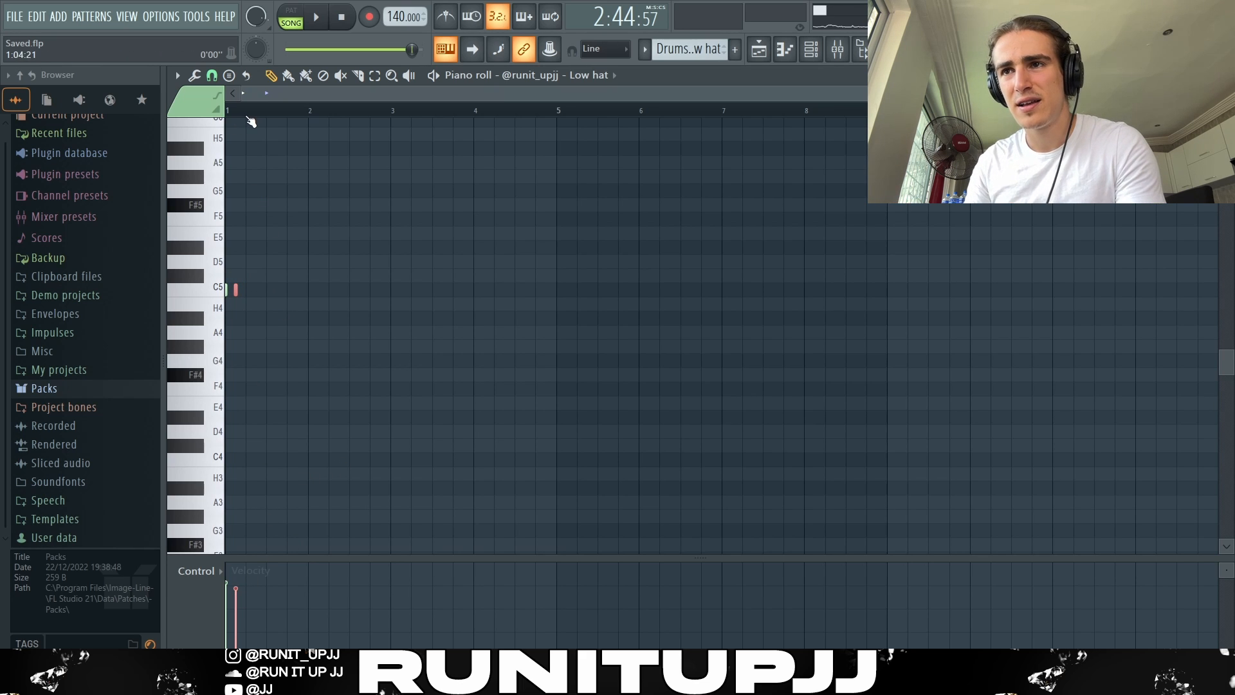
left_click_drag(246, 110, 227, 110)
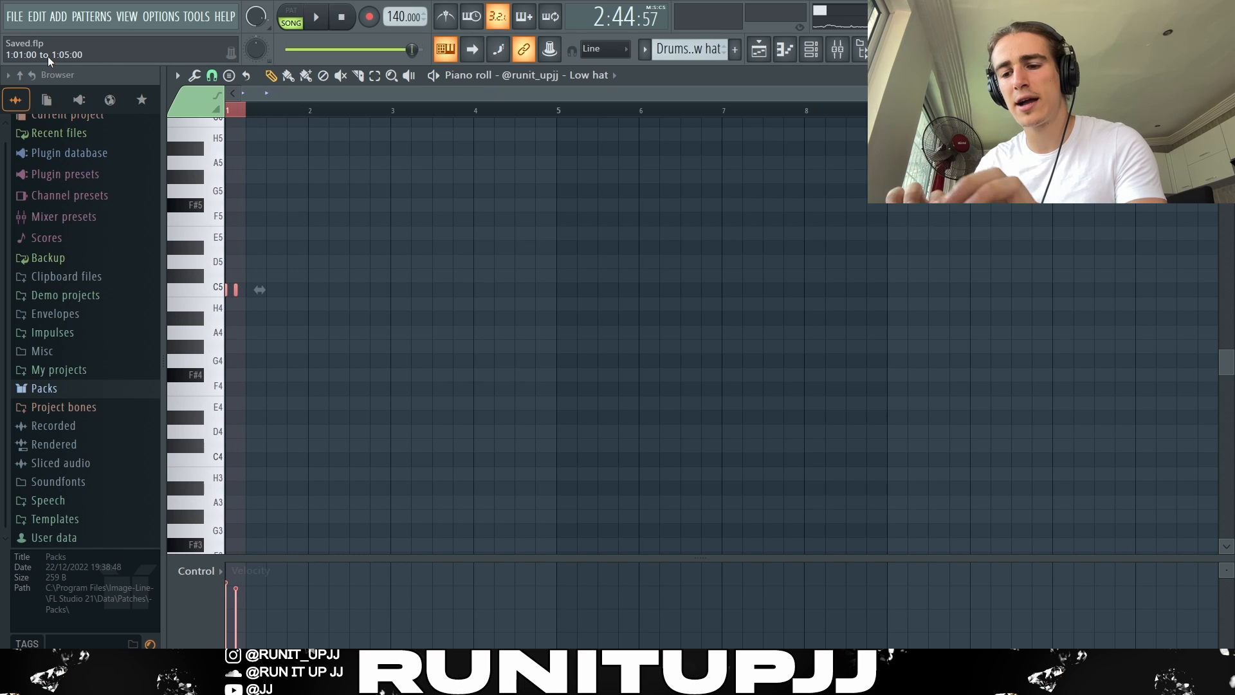
key("ctrl+b")
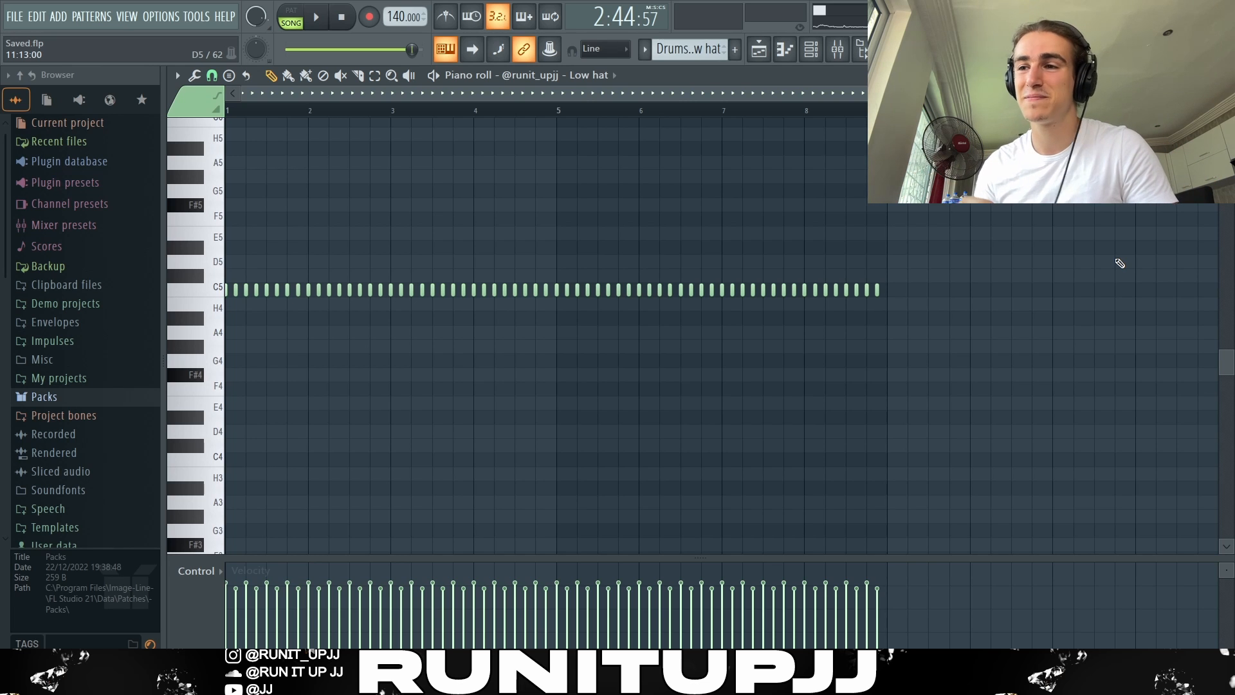
Step: Play the drum pattern and compare the Spinz notes with the Classic rack notes
key("space")
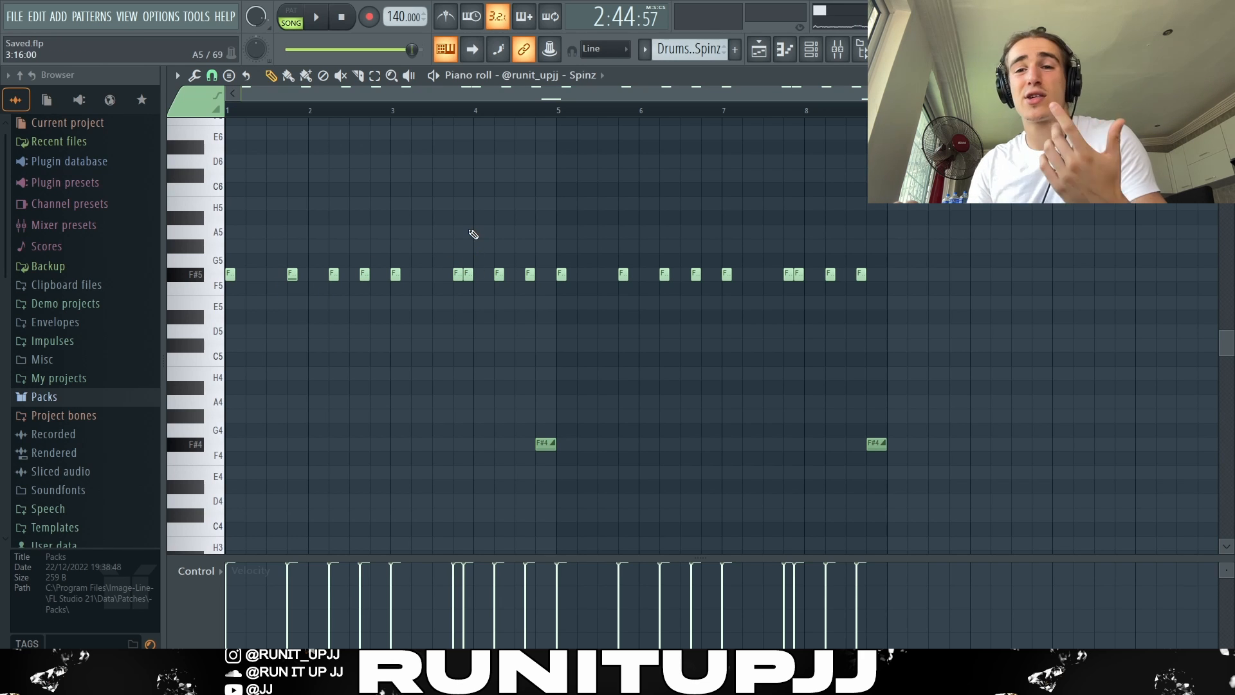
left_click_drag(469, 225, 470, 299)
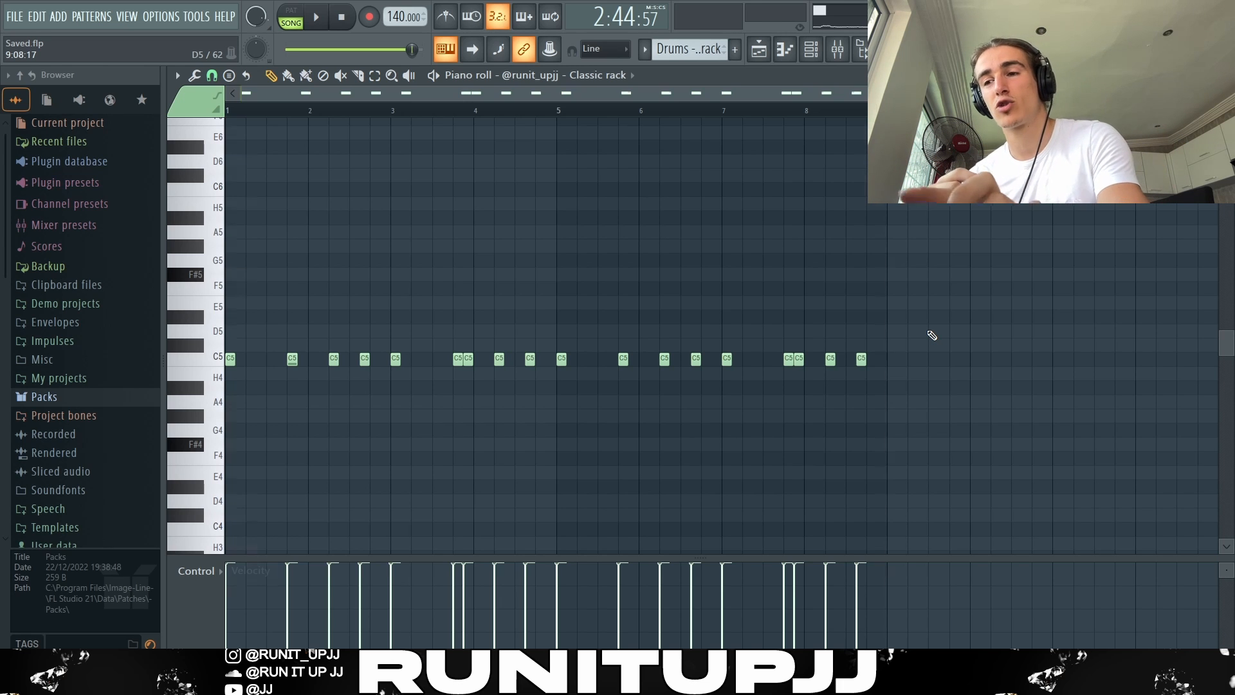
key("ctrl+a")
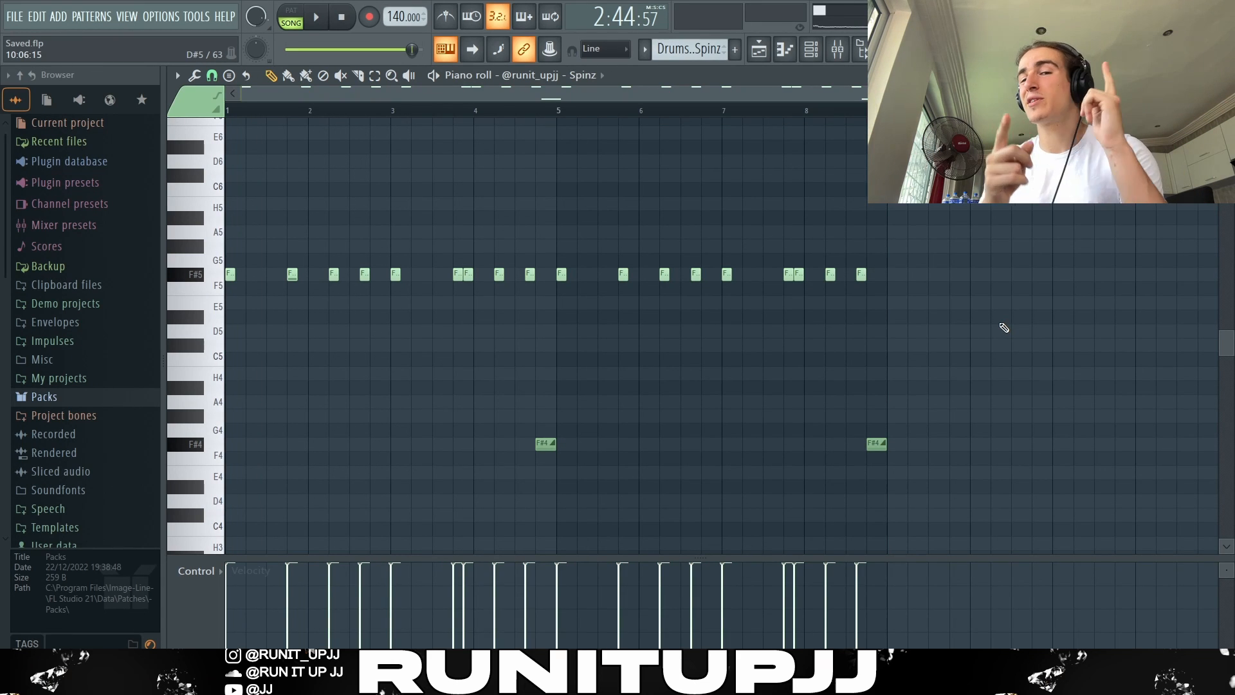
Step: Play the Spinz drum pattern and examine the note placement of the "Metro likes this more then me" sound
key("space")
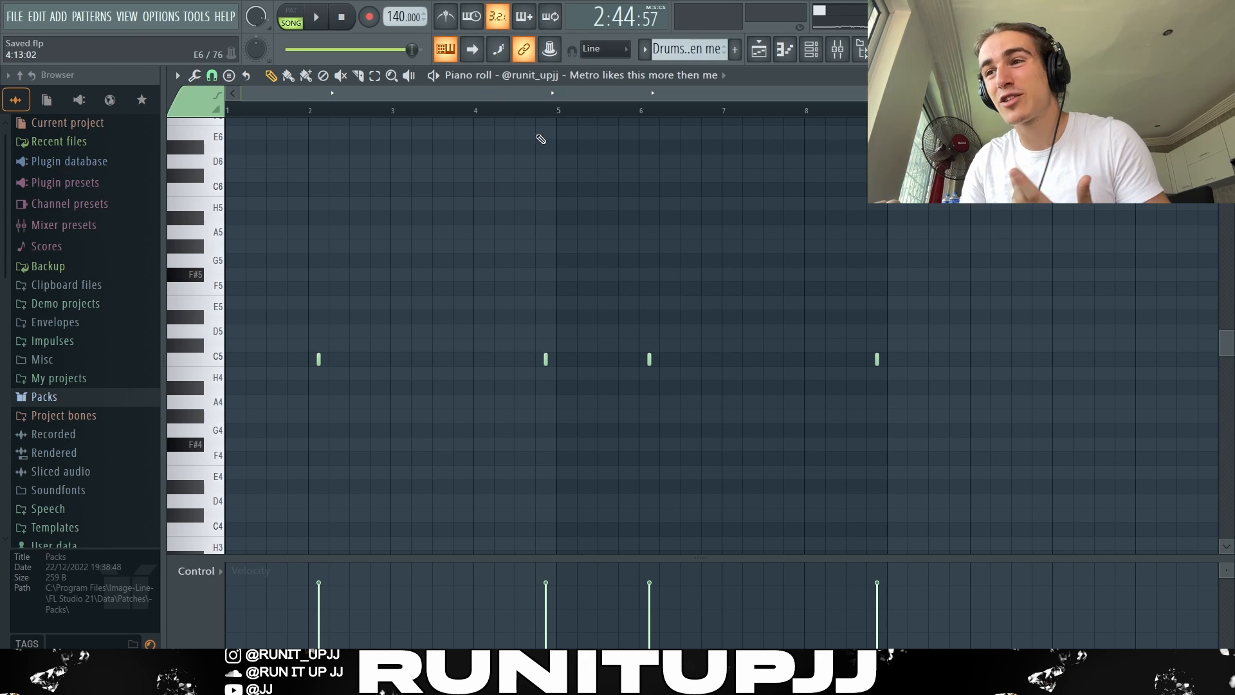
left_click(562, 112)
left_click_drag(562, 112, 192, 125)
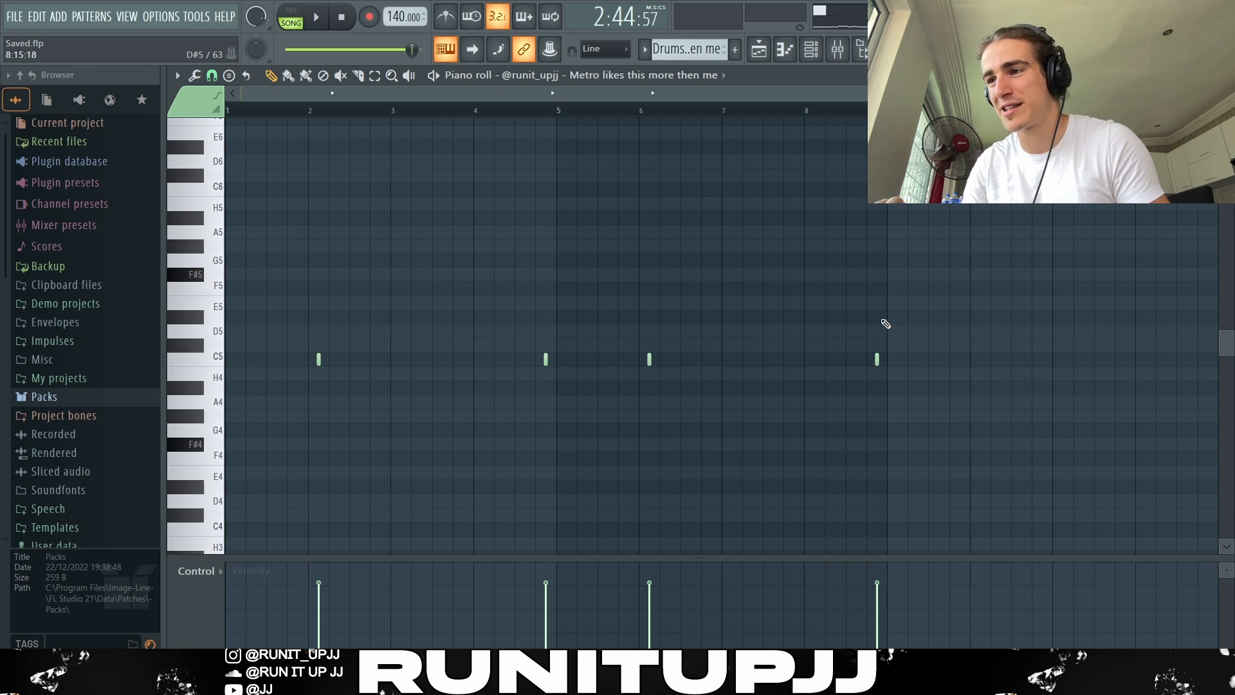
Step: Show the playlist arrangement and play the eight-bar section starting at bar 97 with all melody and drum layers
key("F5")
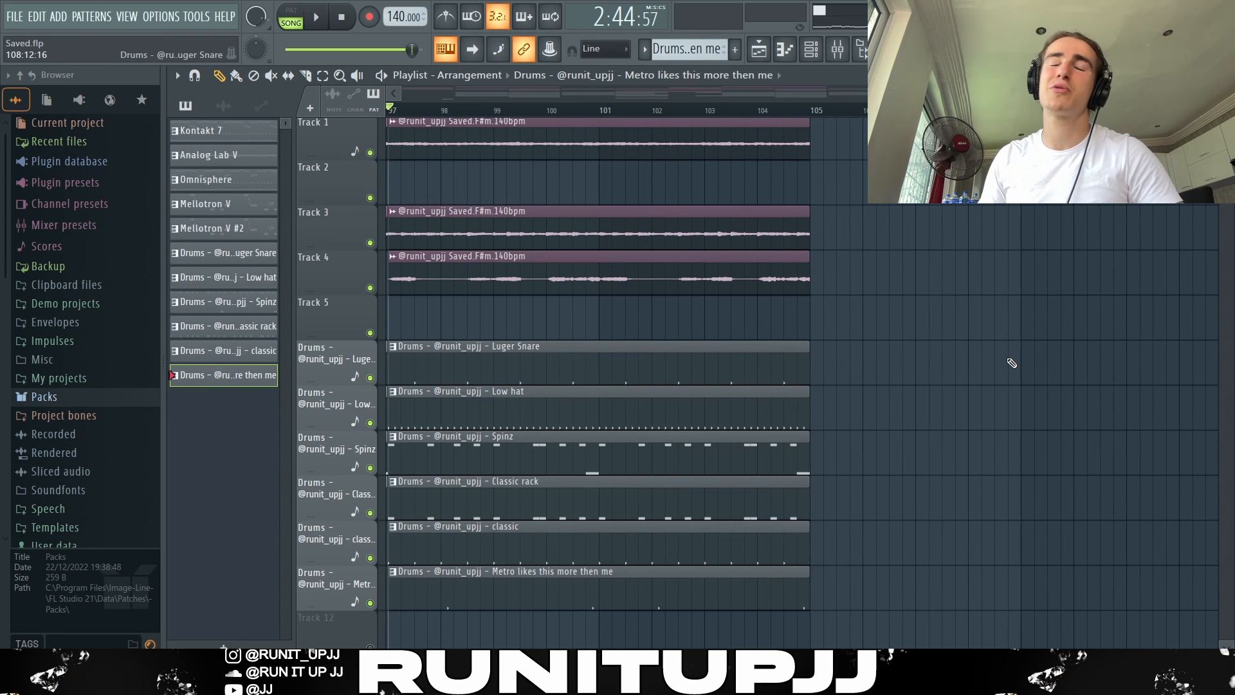
key("space")
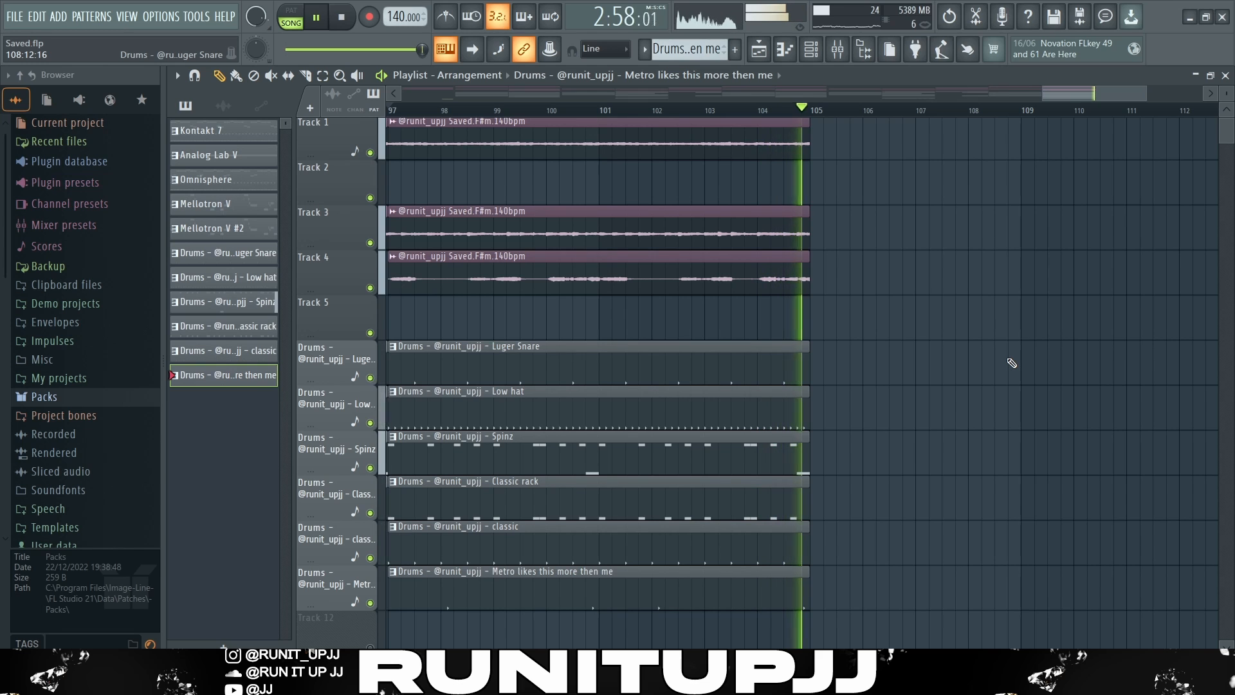
key("space")
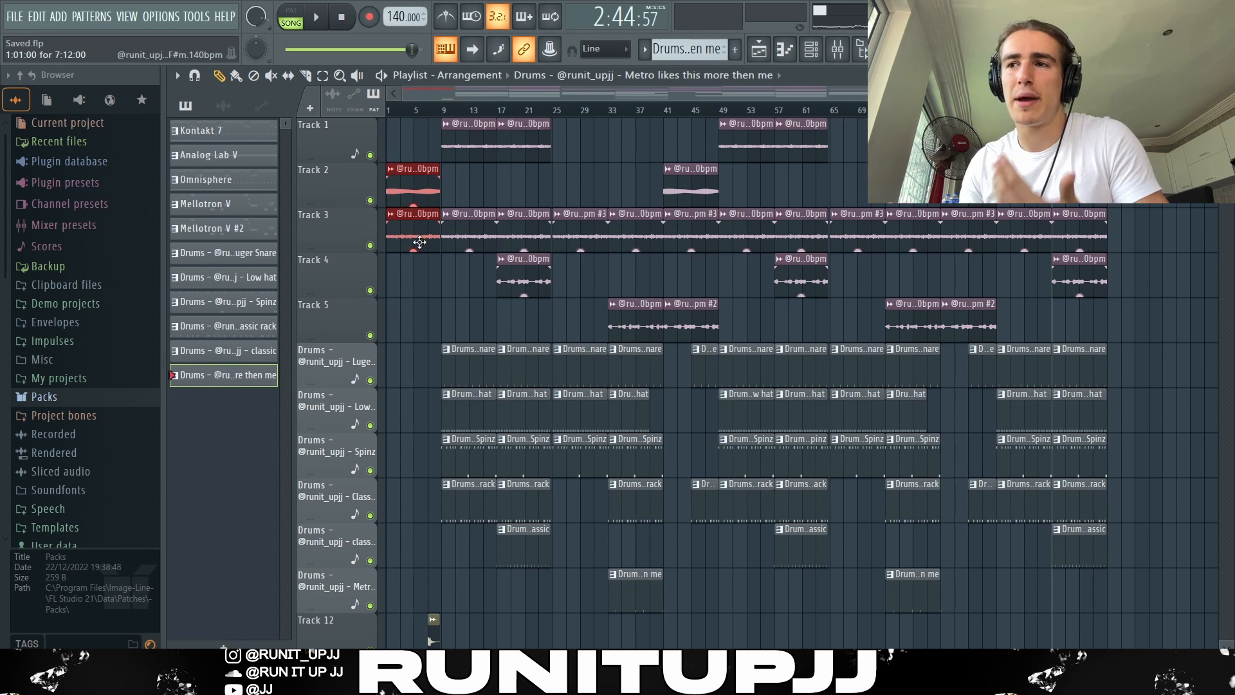
Step: Select all melody and drum clips between bars 9 and 25 of the playlist arrangement
left_click_drag(421, 479, 563, 186)
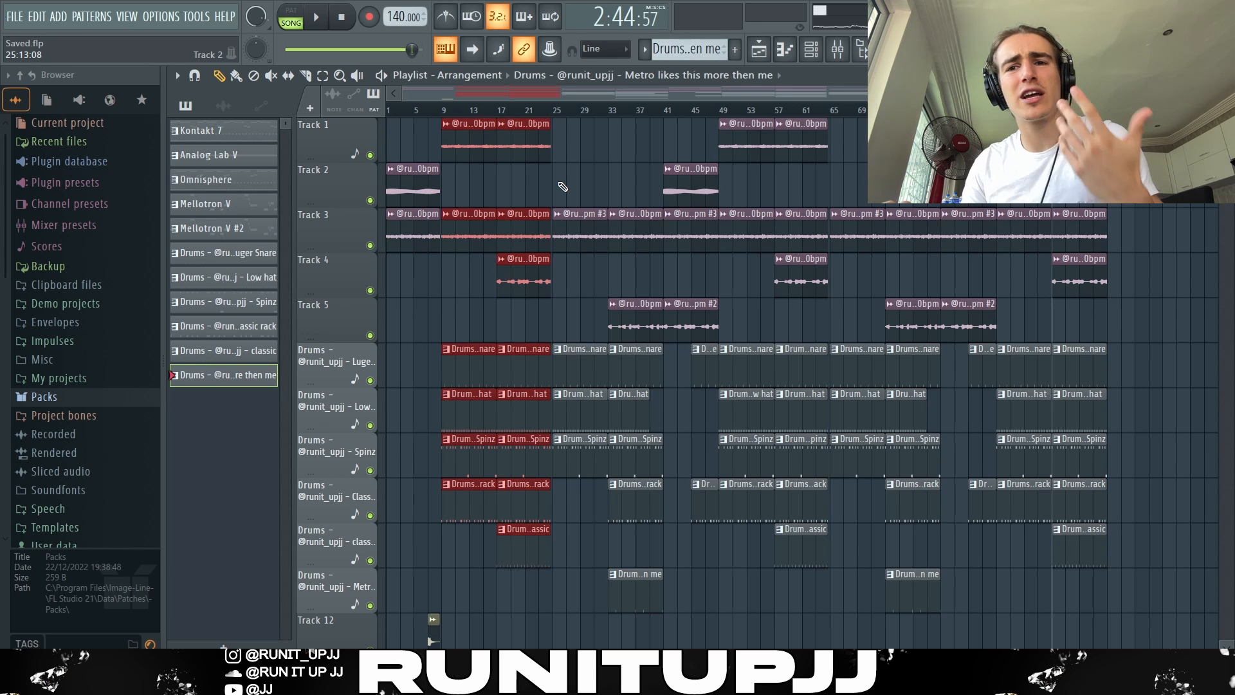